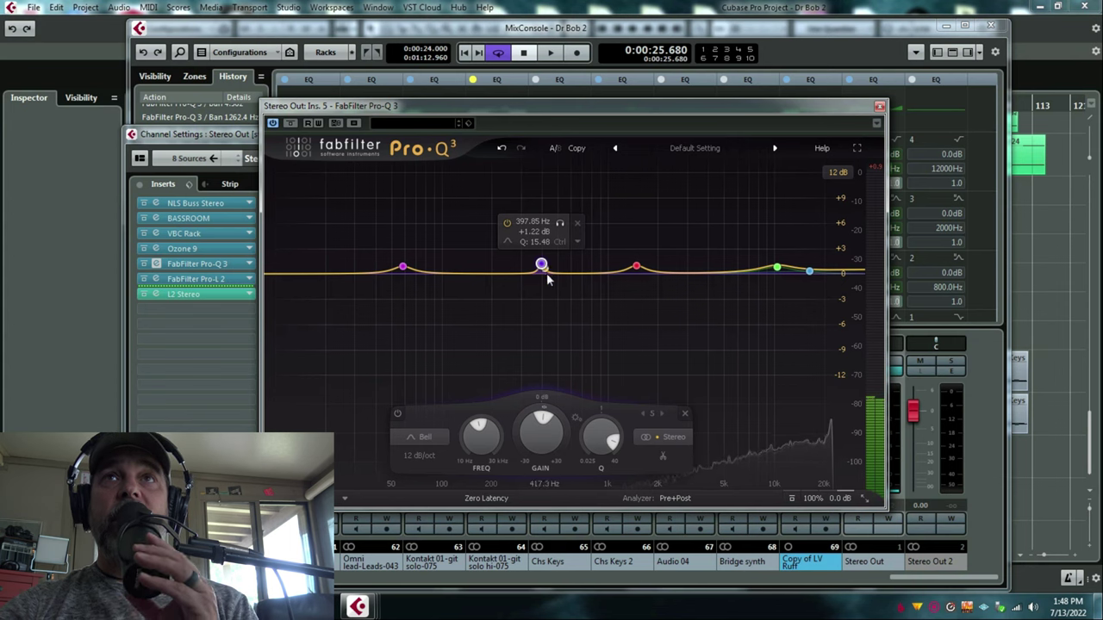
Step: Close the FabFilter Pro-Q 3 window, bypass the EQ on the Stereo Out channel, and return to the project window
left_click(880, 108)
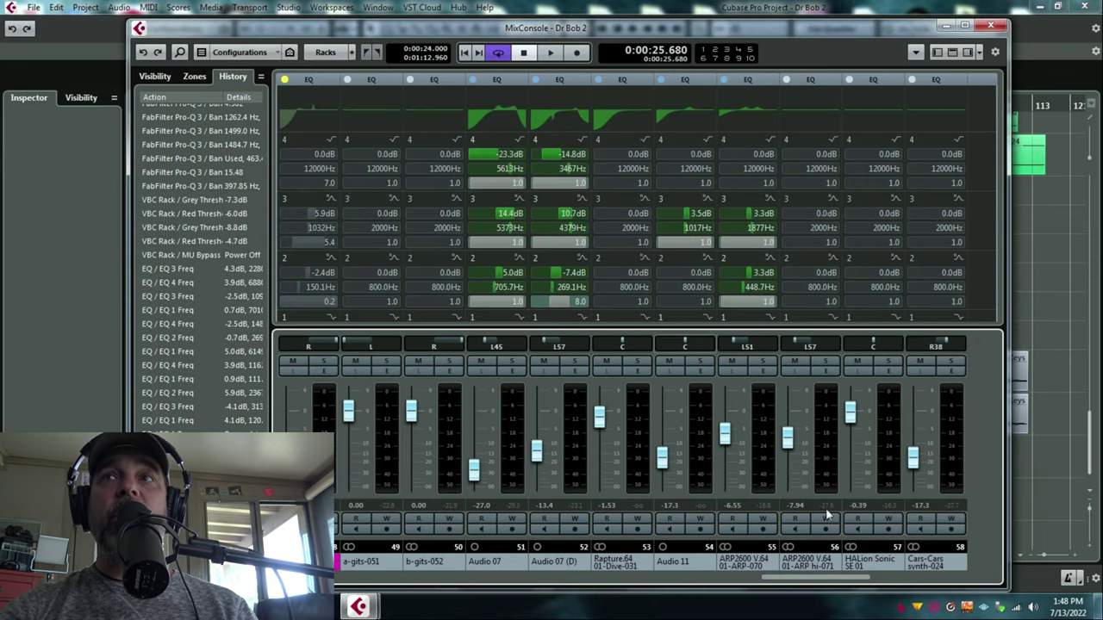
left_click_drag(815, 584, 556, 579)
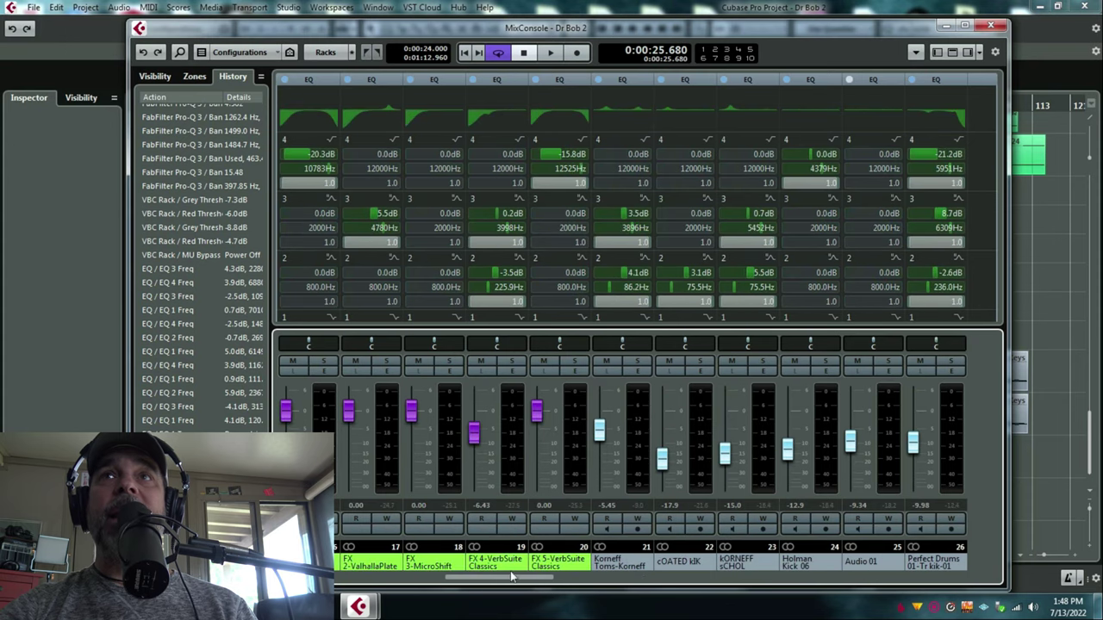
left_click_drag(821, 578, 988, 580)
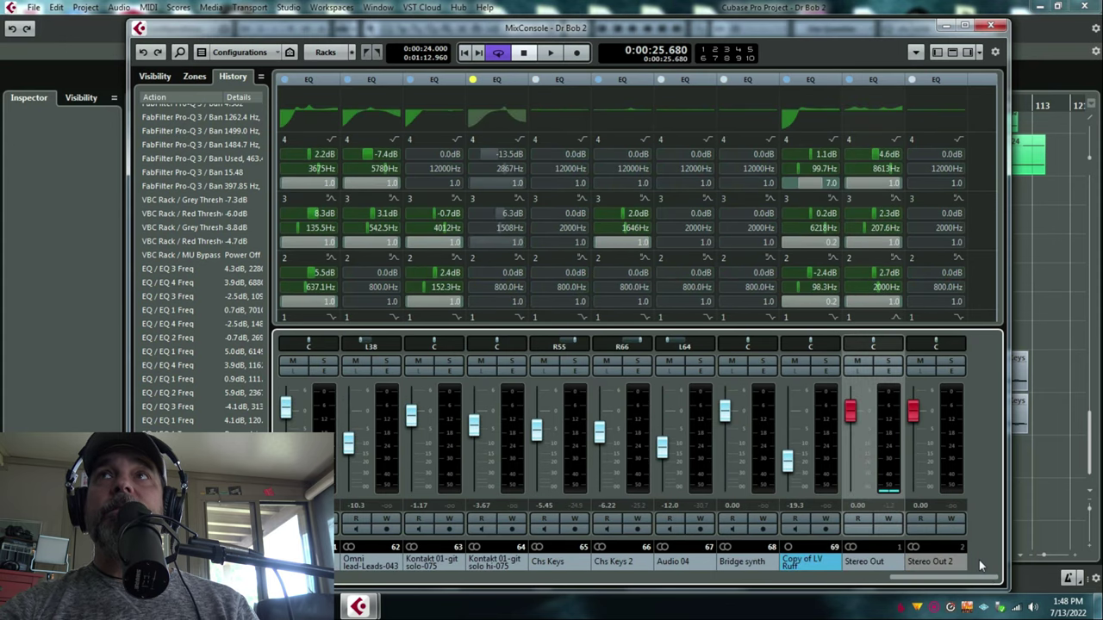
left_click(870, 103)
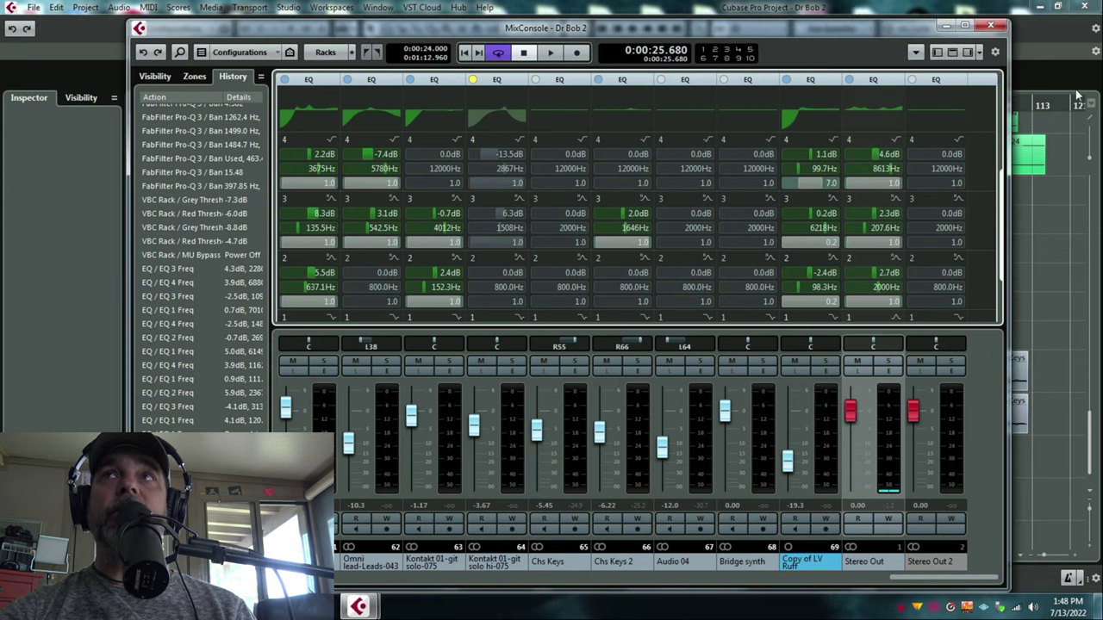
left_click(850, 80)
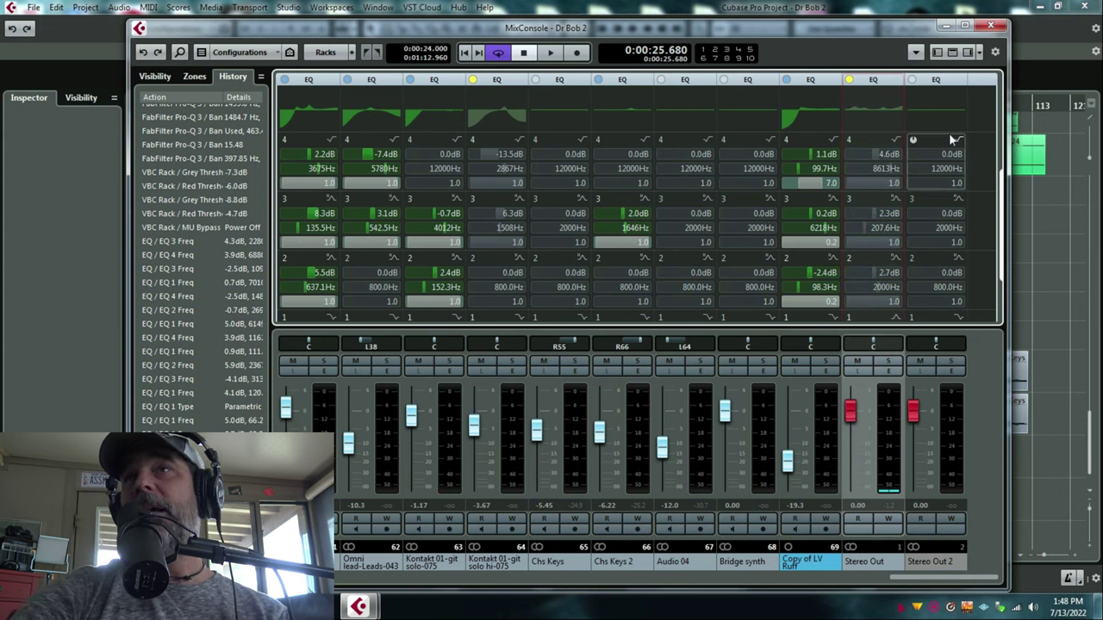
left_click(1031, 228)
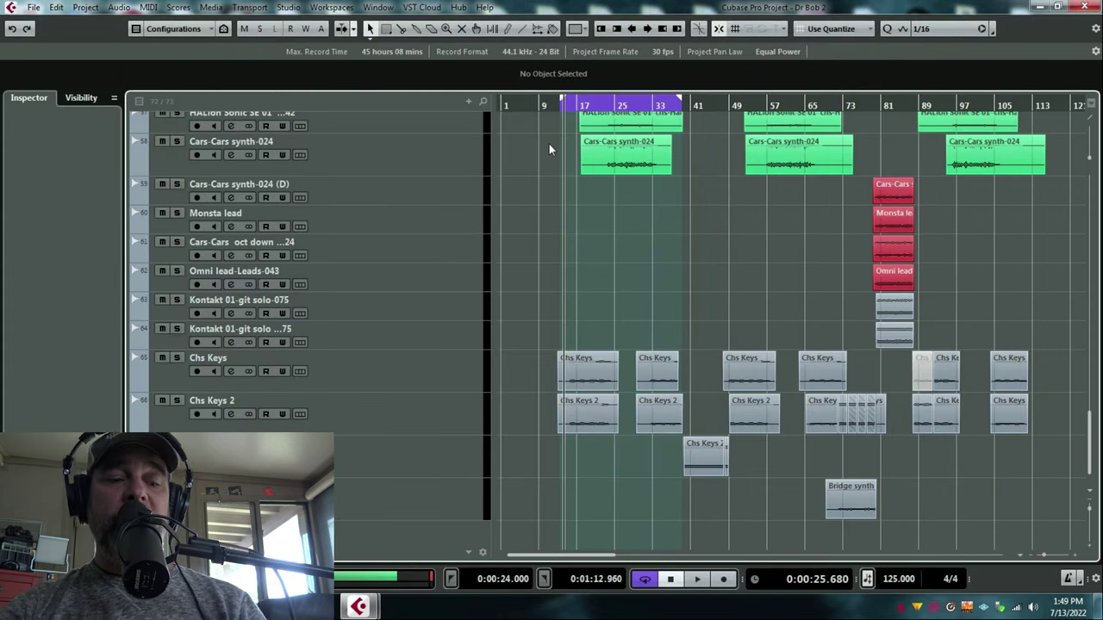
Step: Examine the Stereo Out channel's EQ curve in the MixConsole
key("F3")
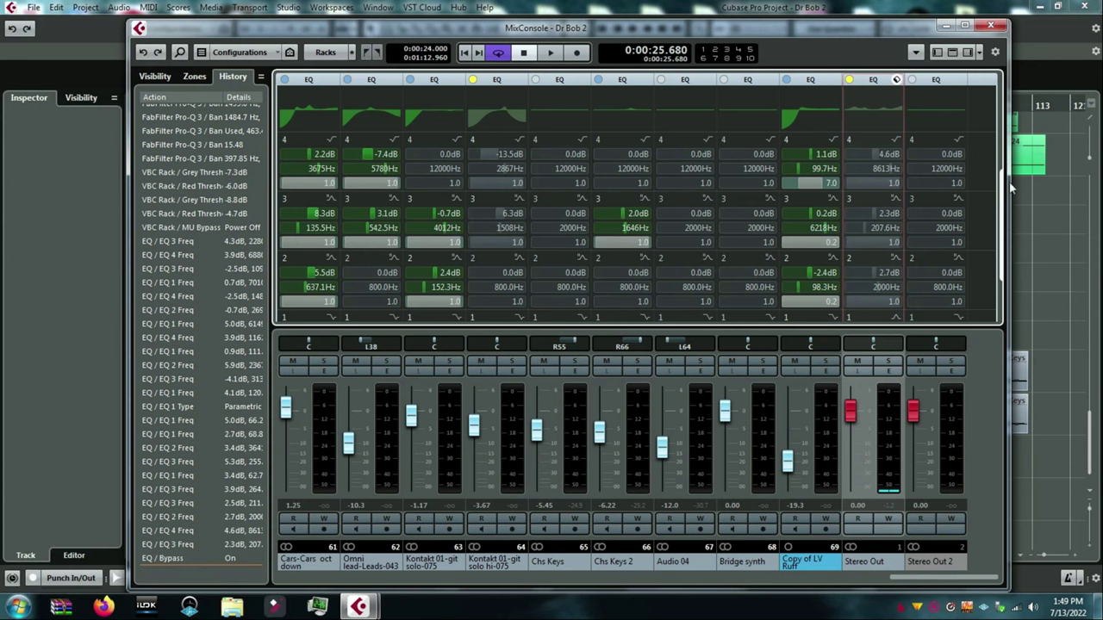
left_click(877, 110)
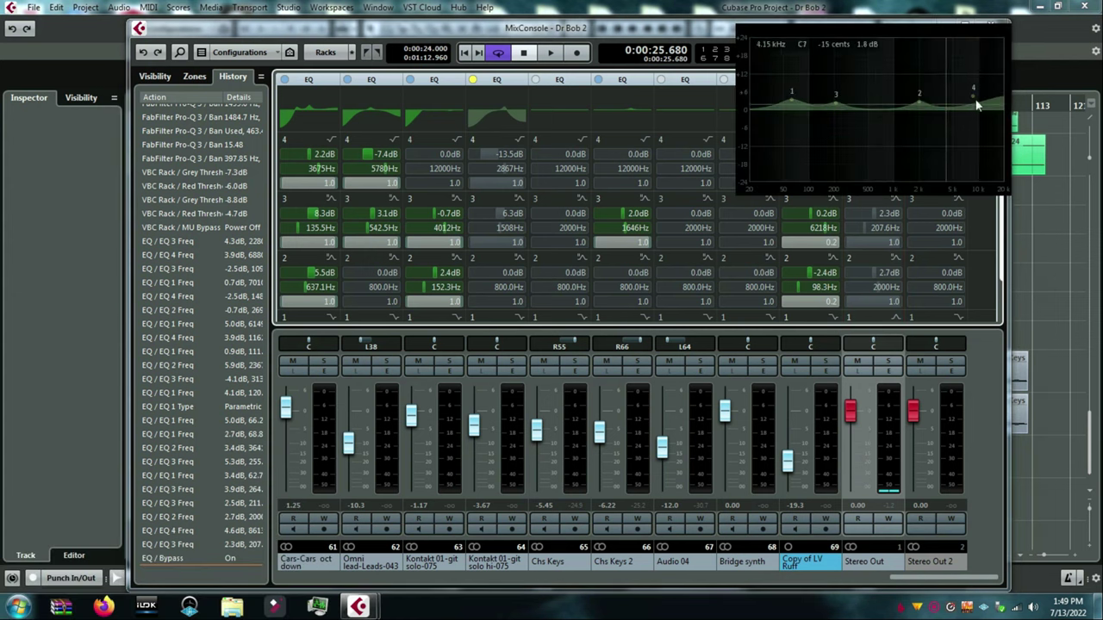
key("F3")
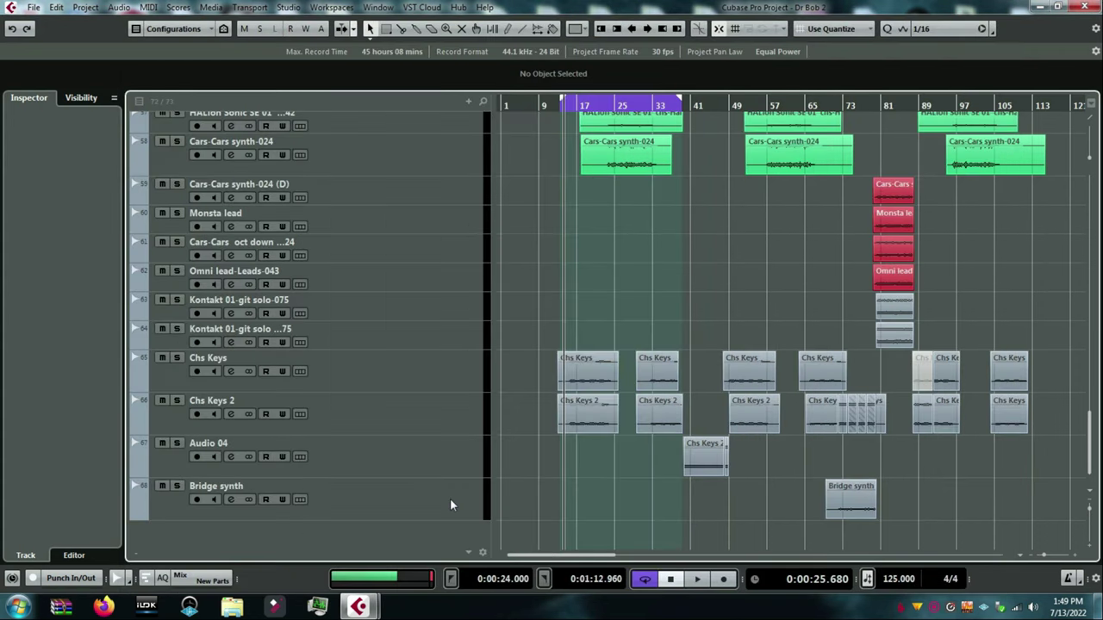
Step: Audition the Kontakt 02-New Bass-090 track briefly in solo
scroll(450, 498, "up", 6)
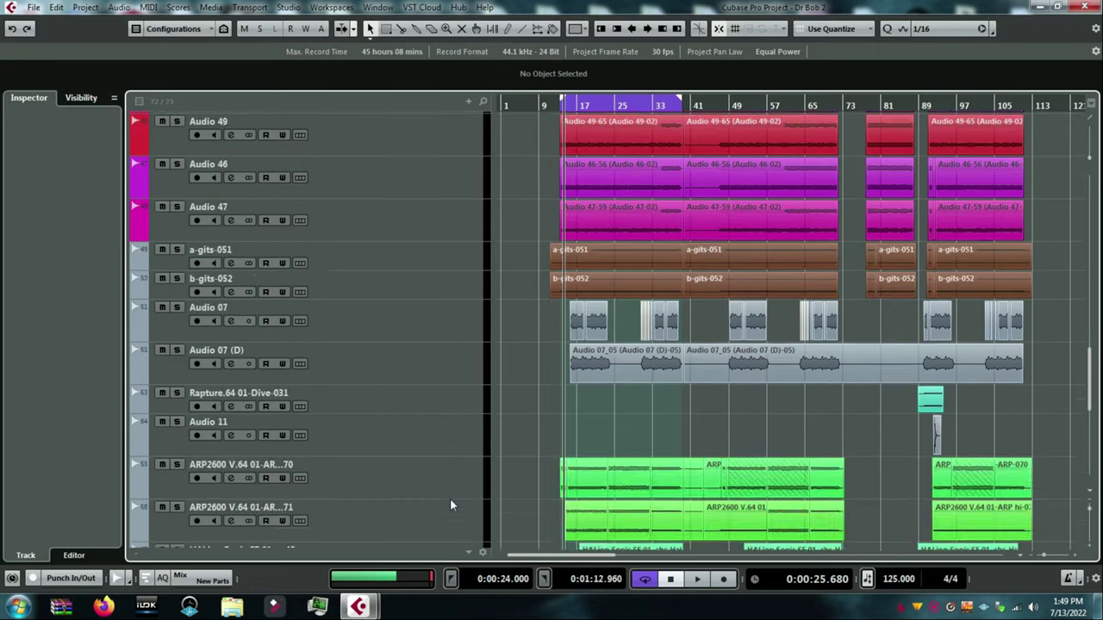
scroll(450, 505, "up", 5)
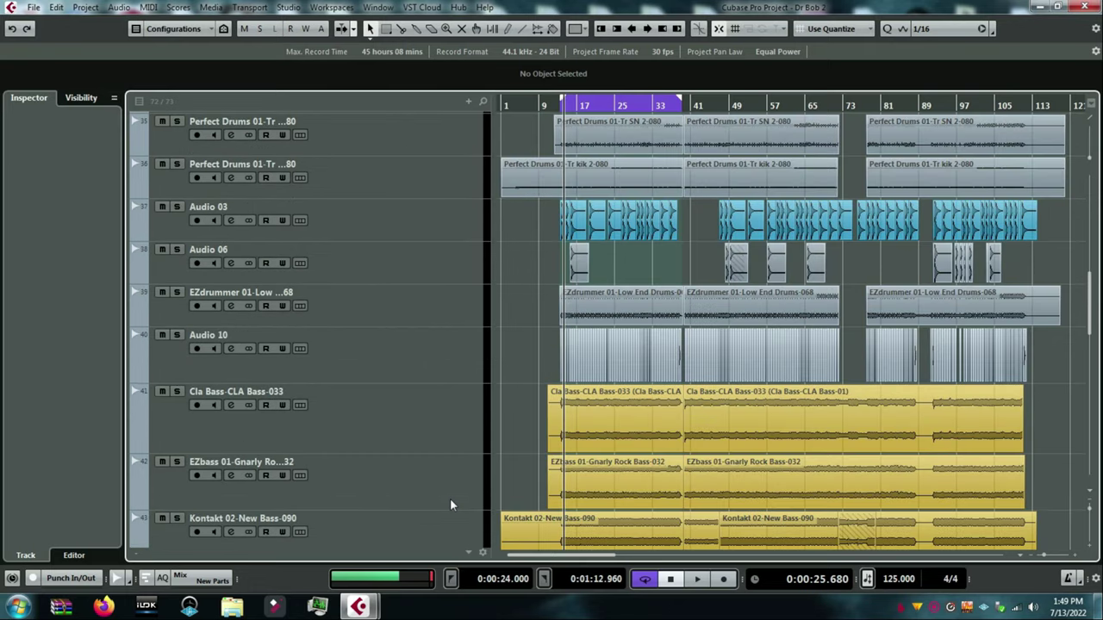
scroll(450, 498, "down", 1)
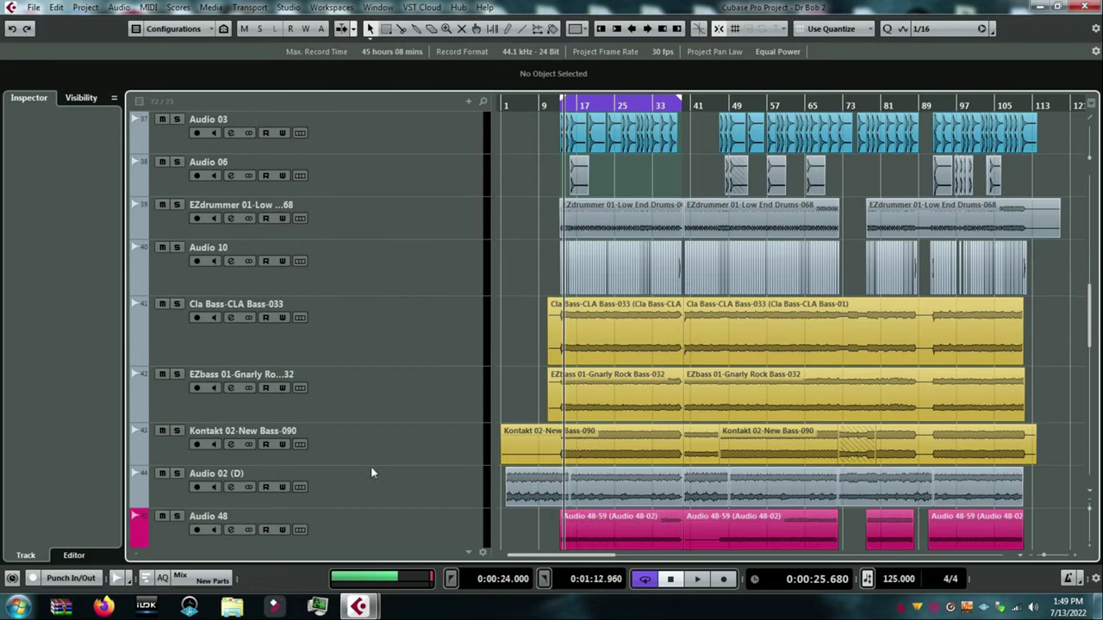
left_click(178, 432)
key("space")
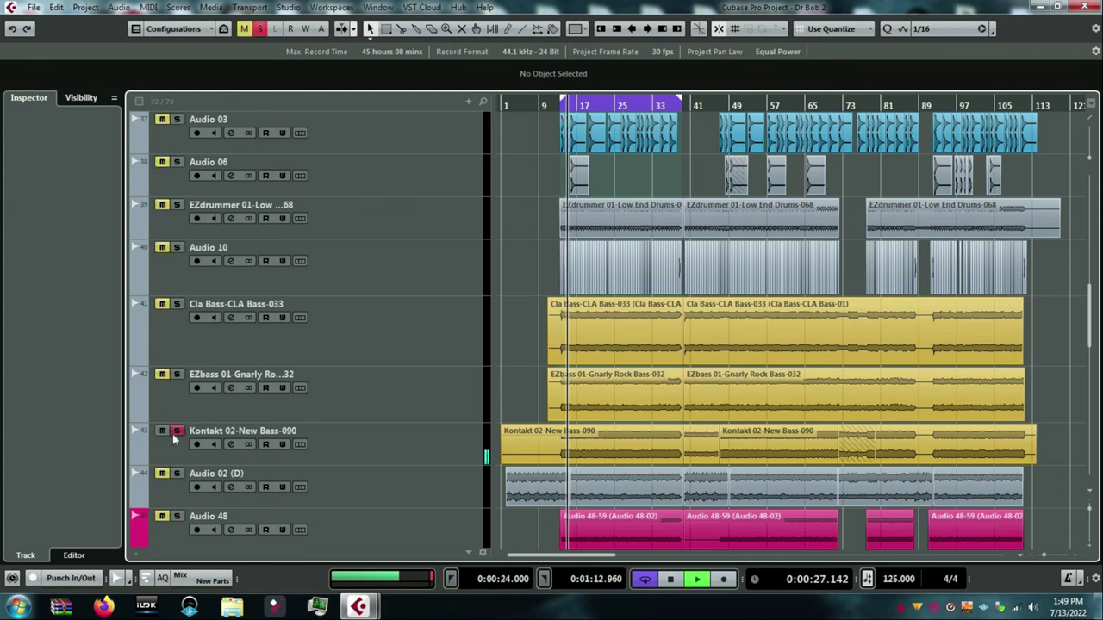
key("space")
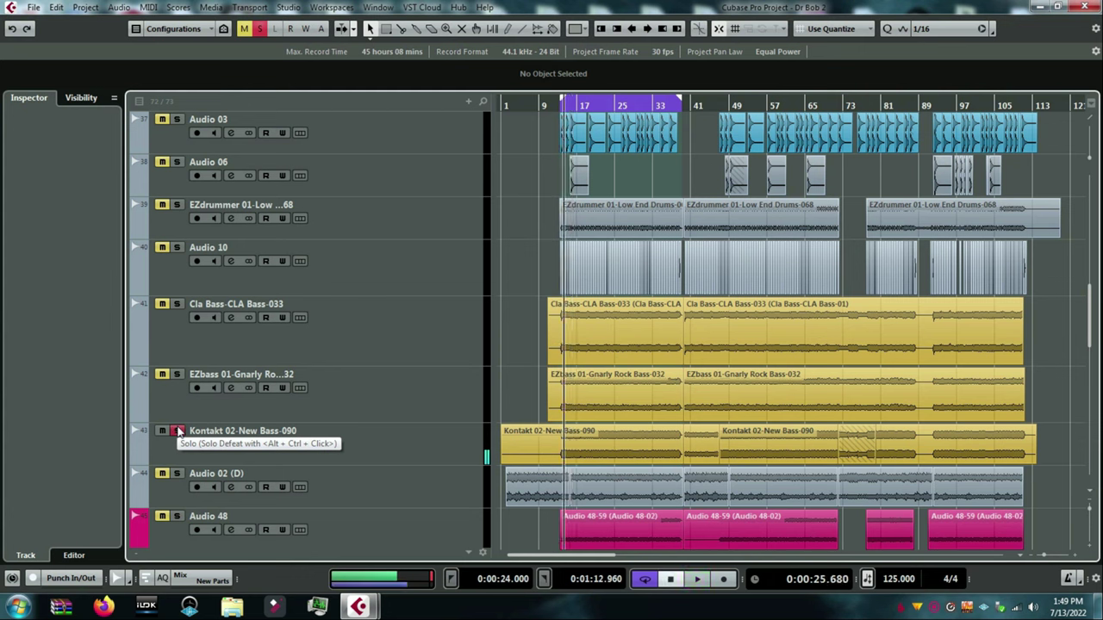
left_click(178, 430)
Step: Audition the Audio 02 (D) track briefly in solo
left_click(178, 474)
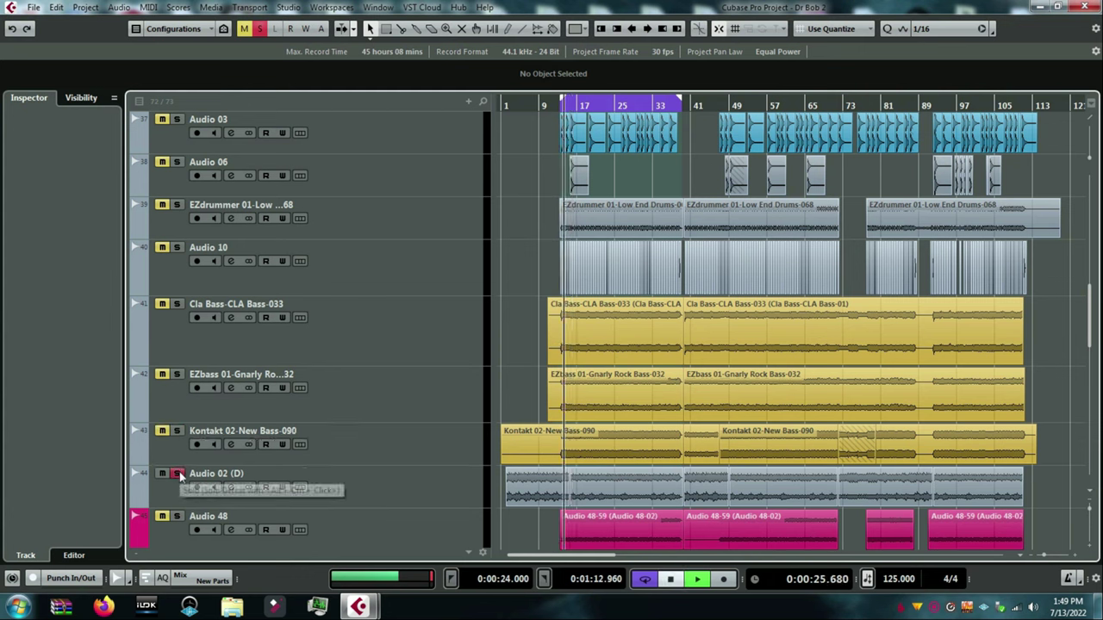
key("space")
left_click(179, 474)
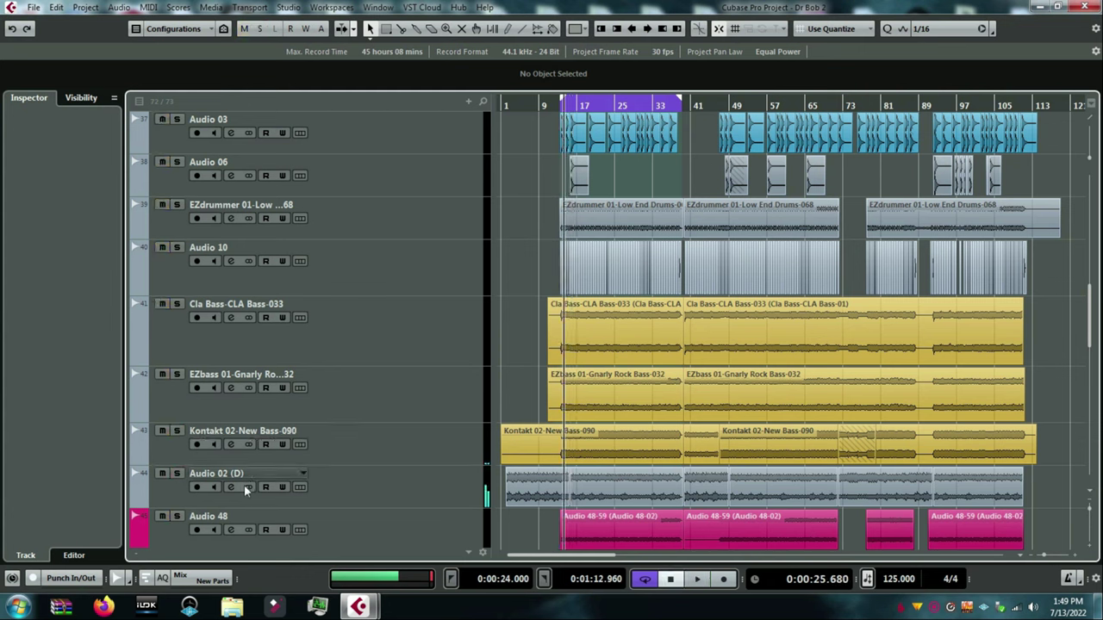
Step: Examine the channel EQ settings of the Audio 02 (D) and Kontakt 02-New Bass-090 tracks
left_click(230, 487)
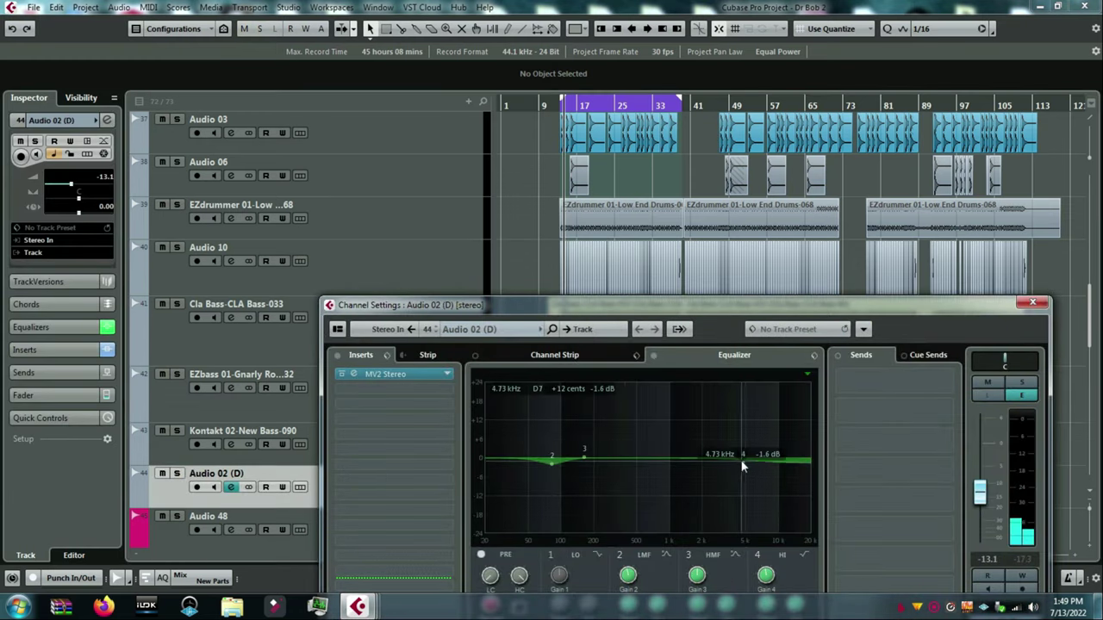
left_click(177, 447)
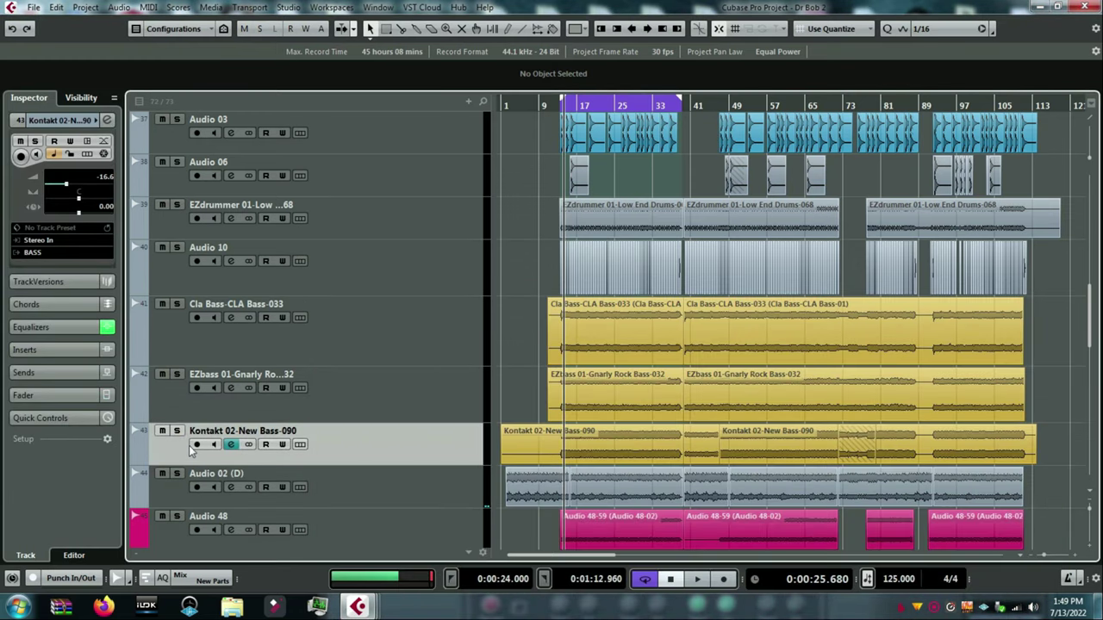
left_click(230, 445)
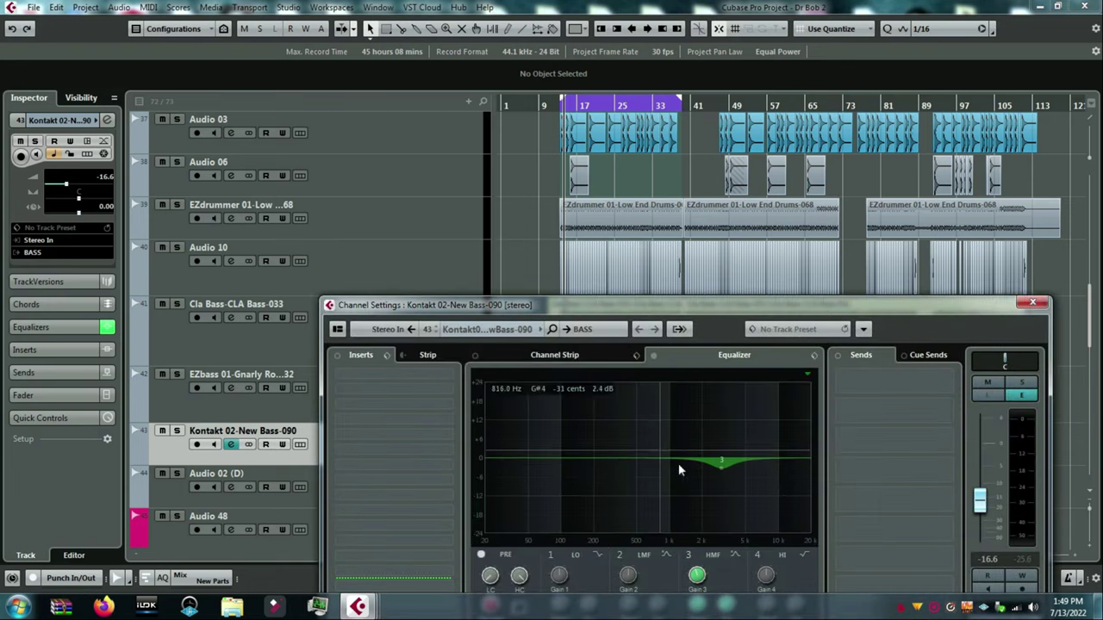
left_click(1033, 303)
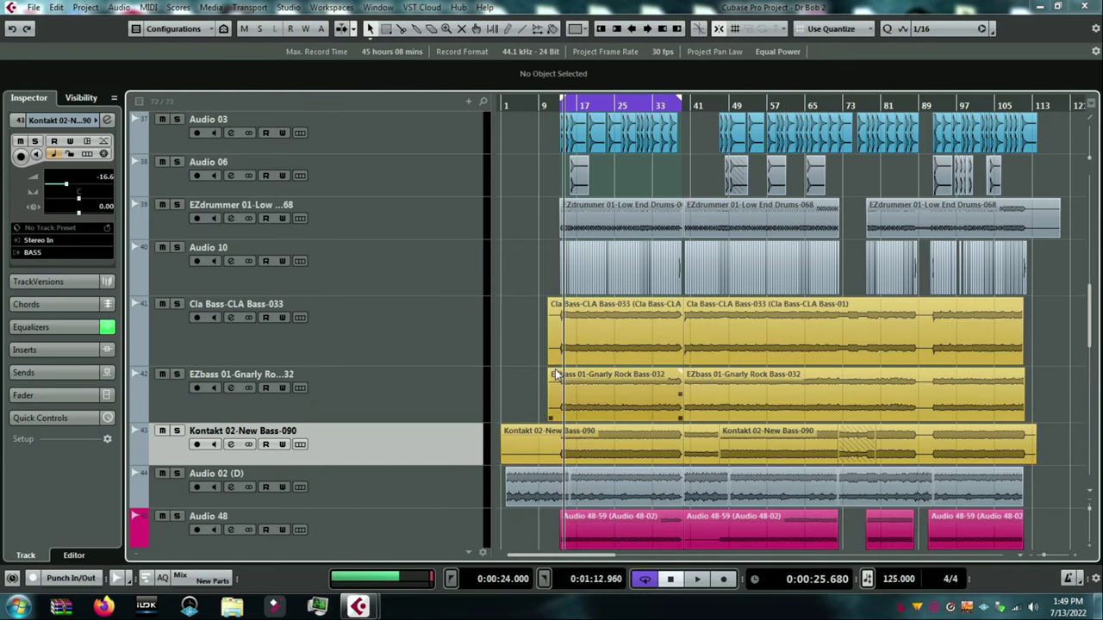
Step: Play the mix from the start of the cycle range at 0:00:24.000 while looking through all the tracks, and stop playback
scroll(559, 384, "up", 5)
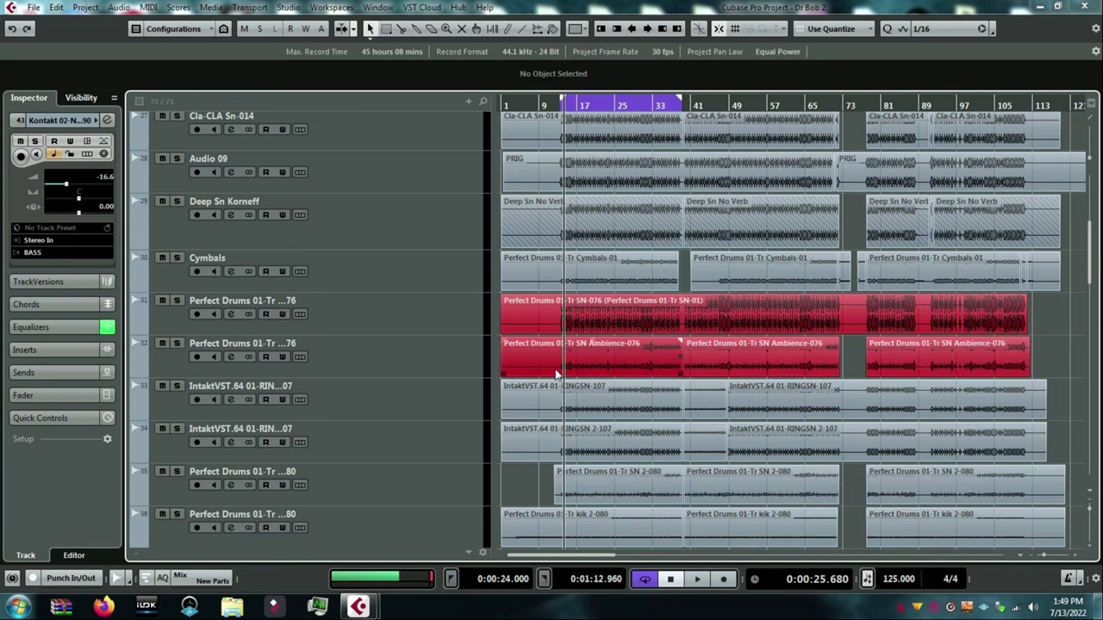
key("F3")
key("F3")
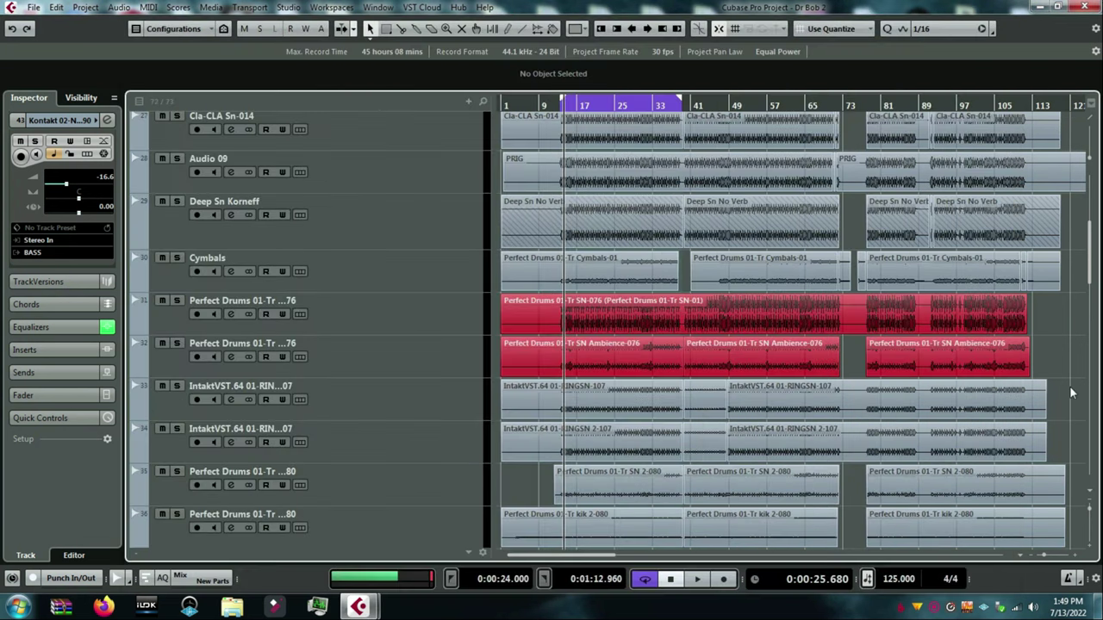
key("space")
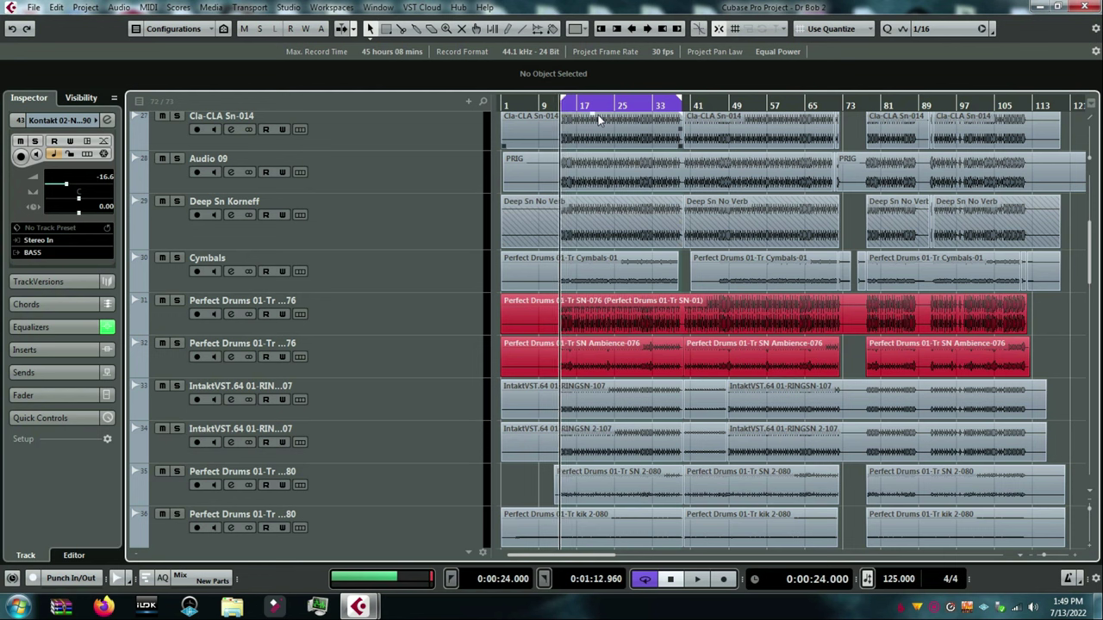
key("space")
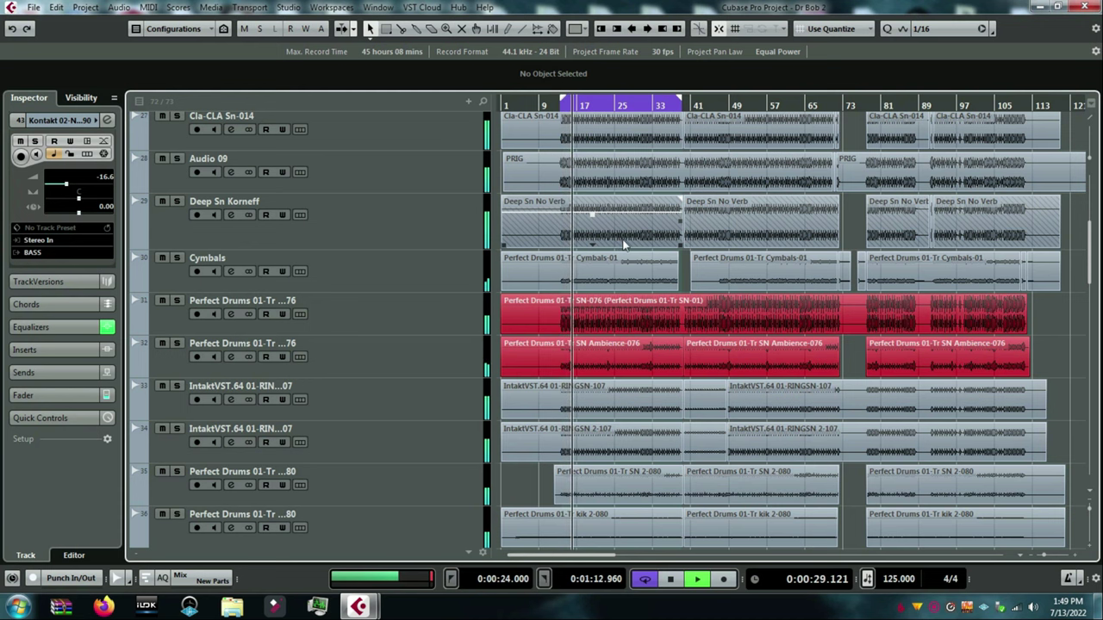
scroll(640, 289, "down", 5)
scroll(640, 289, "down", 8)
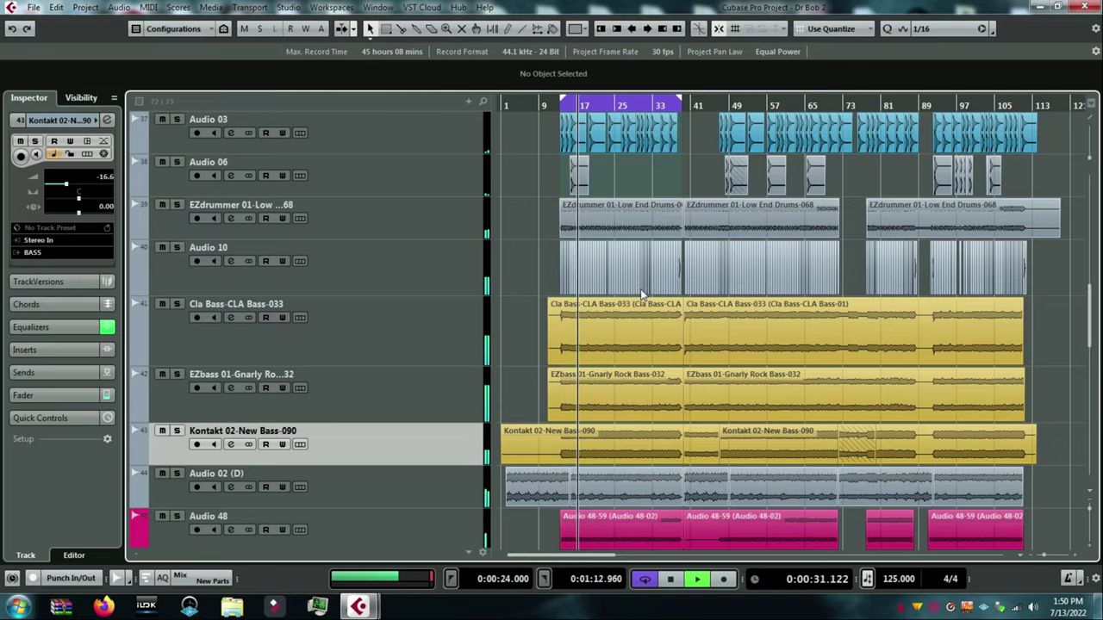
scroll(640, 288, "down", 10)
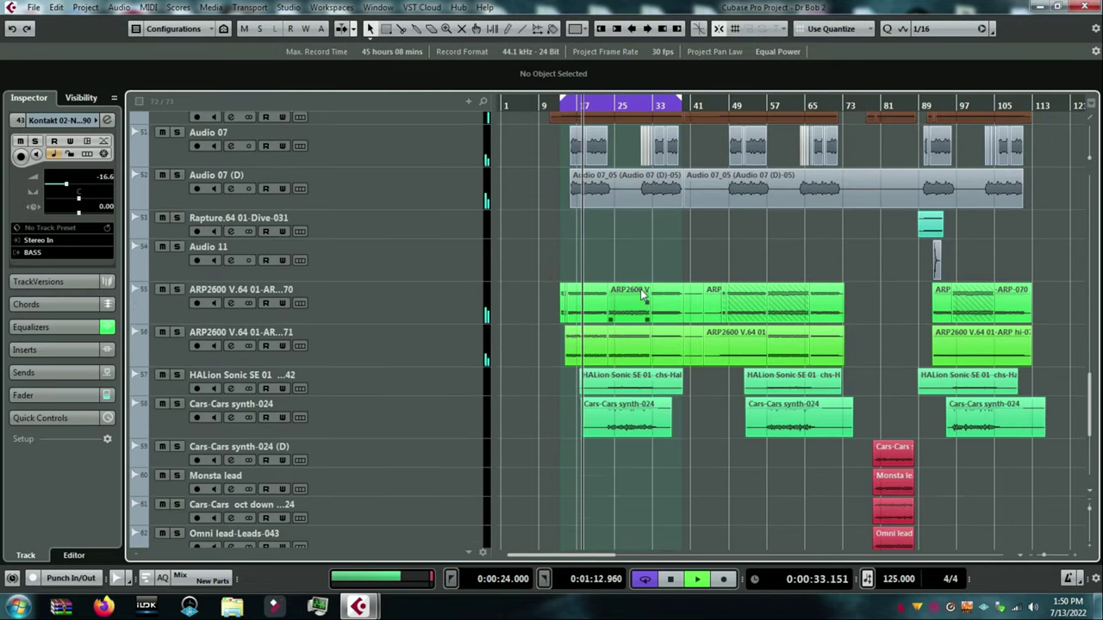
scroll(640, 288, "down", 4)
scroll(640, 289, "up", 12)
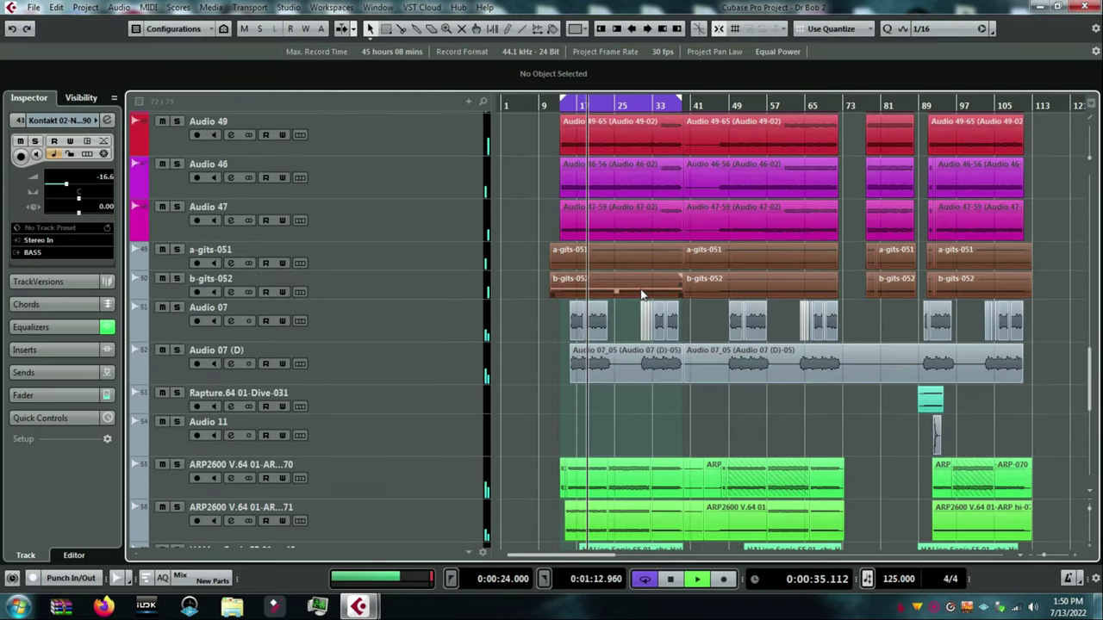
scroll(640, 293, "up", 12)
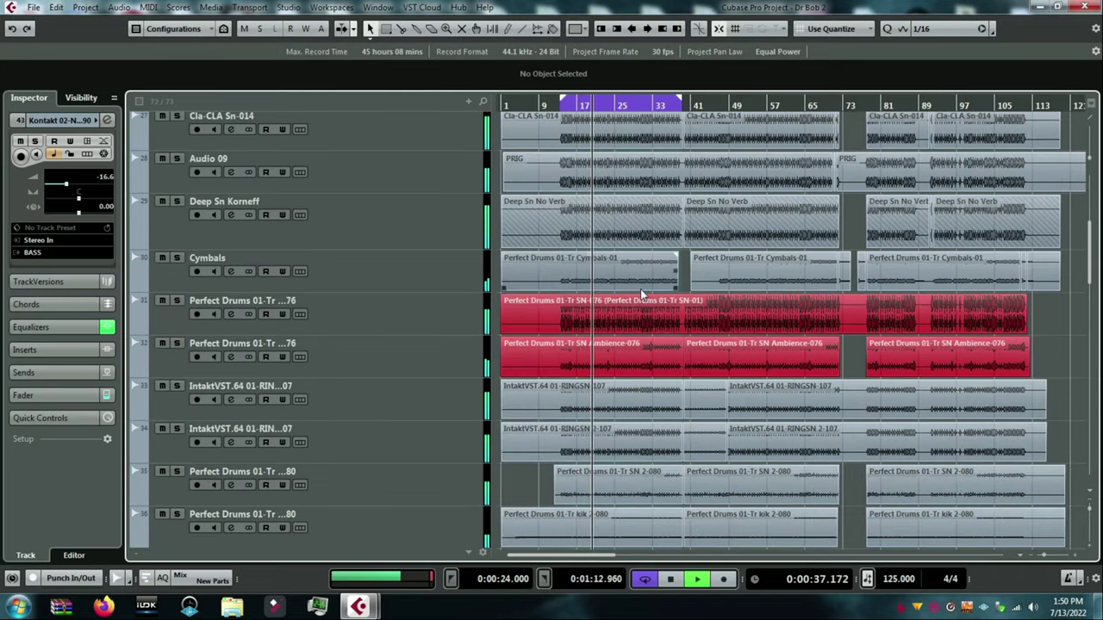
scroll(640, 289, "up", 2)
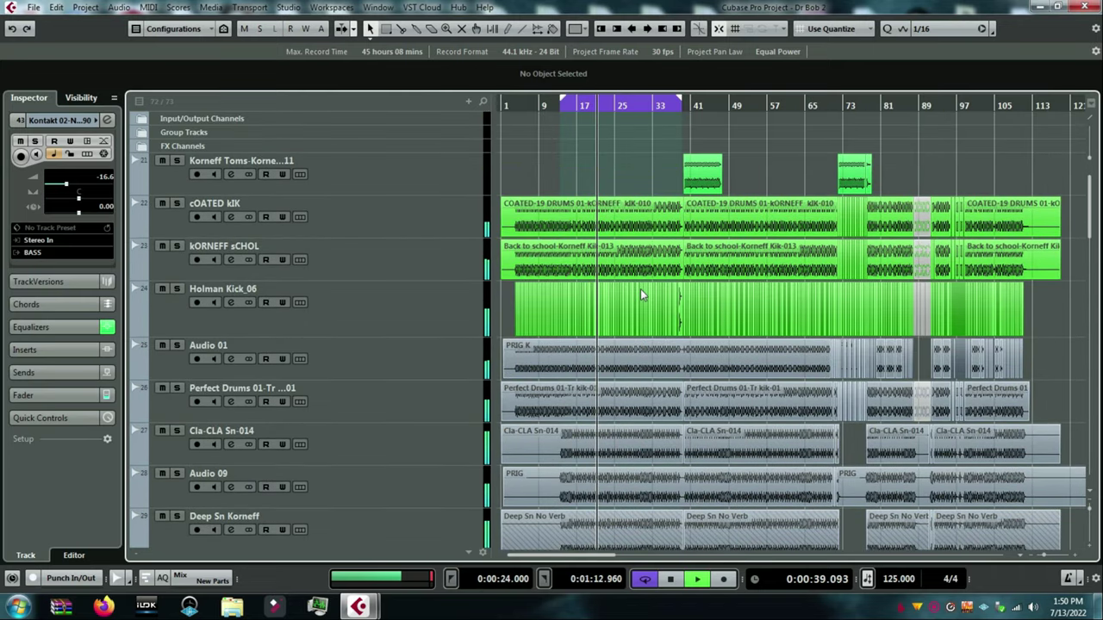
key("space")
Step: Look through the MixConsole channels from Audio 02 (D) to Copy of LV Ruff
key("F3")
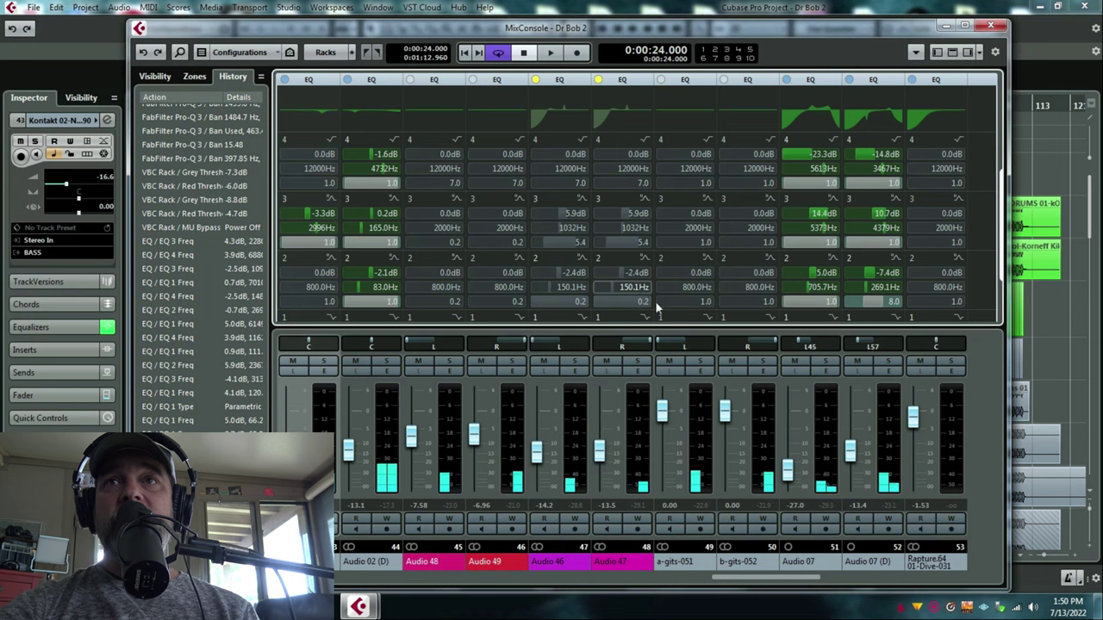
left_click_drag(795, 585, 954, 585)
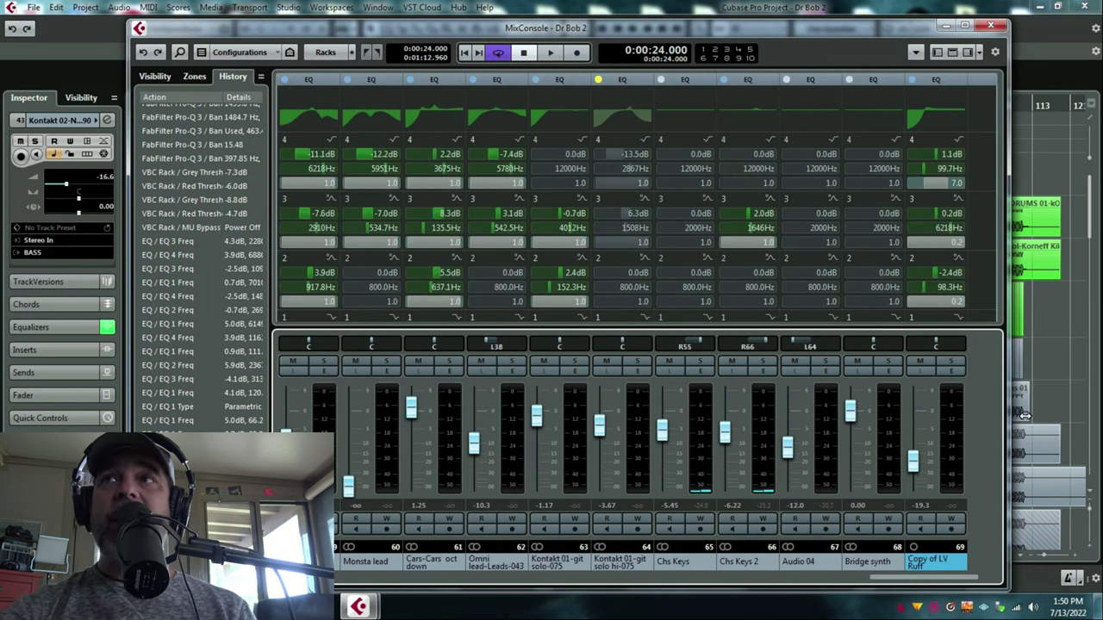
key("F3")
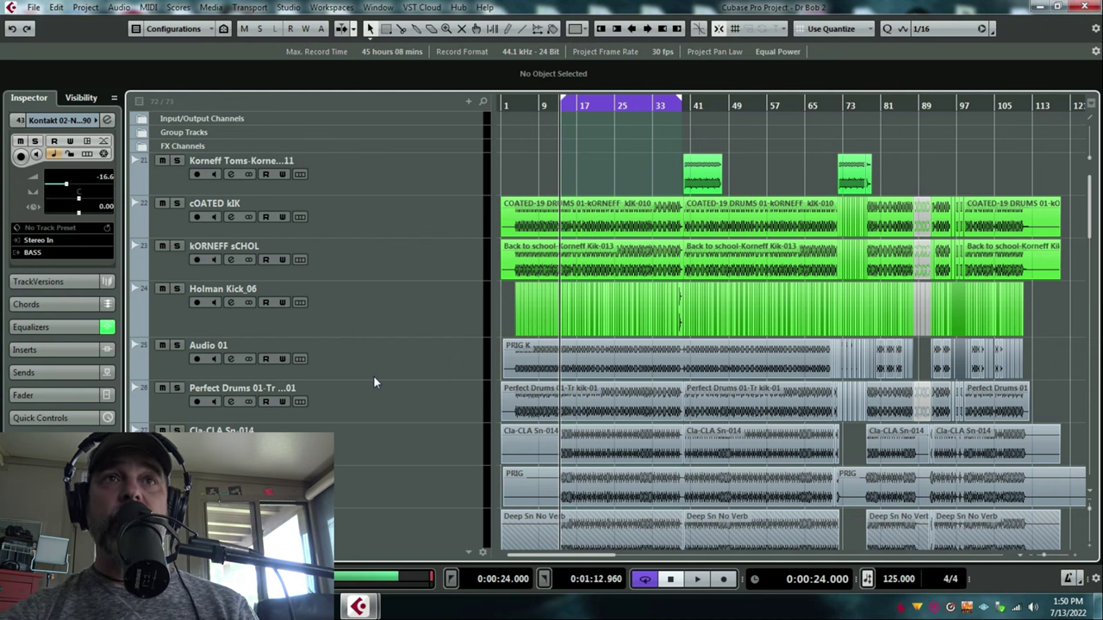
Step: Solo the Cymbals track and open its channel settings to show the equalizer
scroll(373, 376, "down", 4)
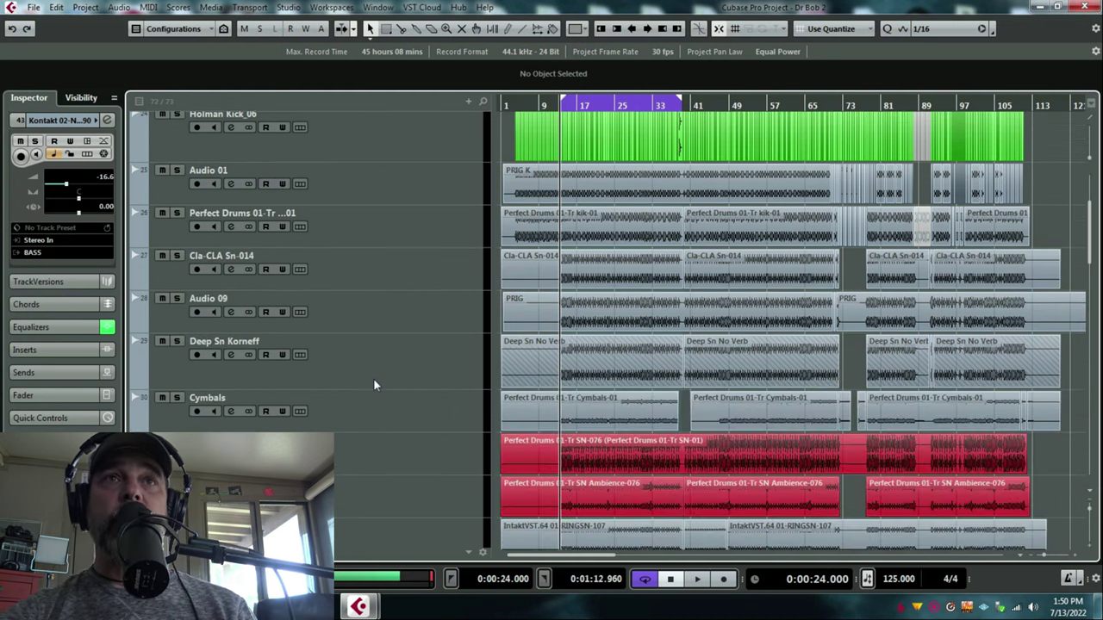
left_click(178, 397)
left_click(230, 411)
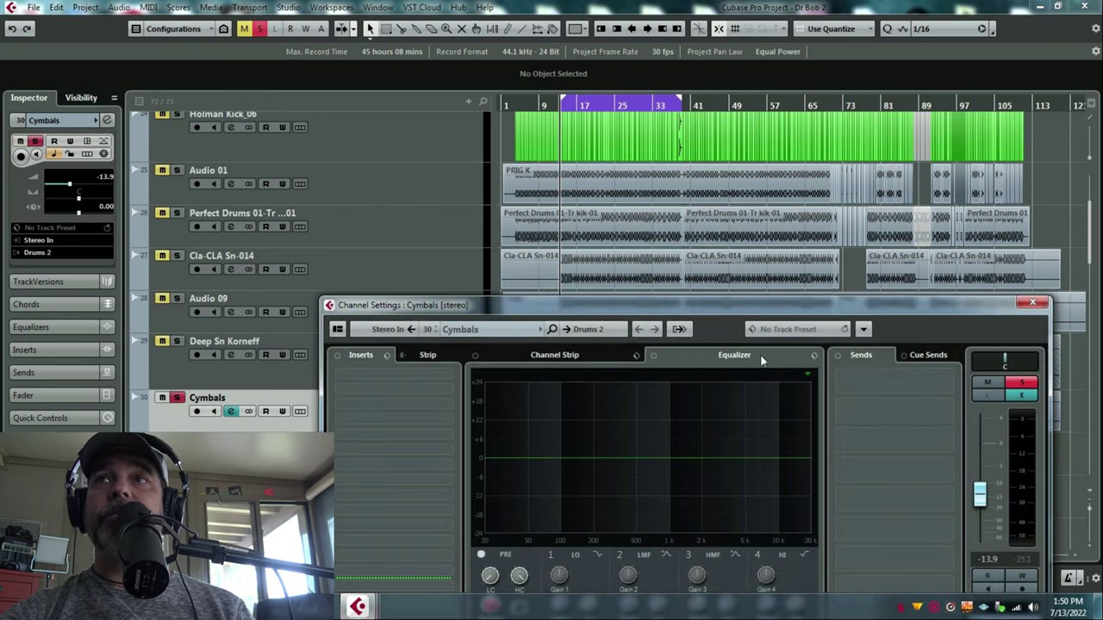
left_click_drag(741, 304, 665, 256)
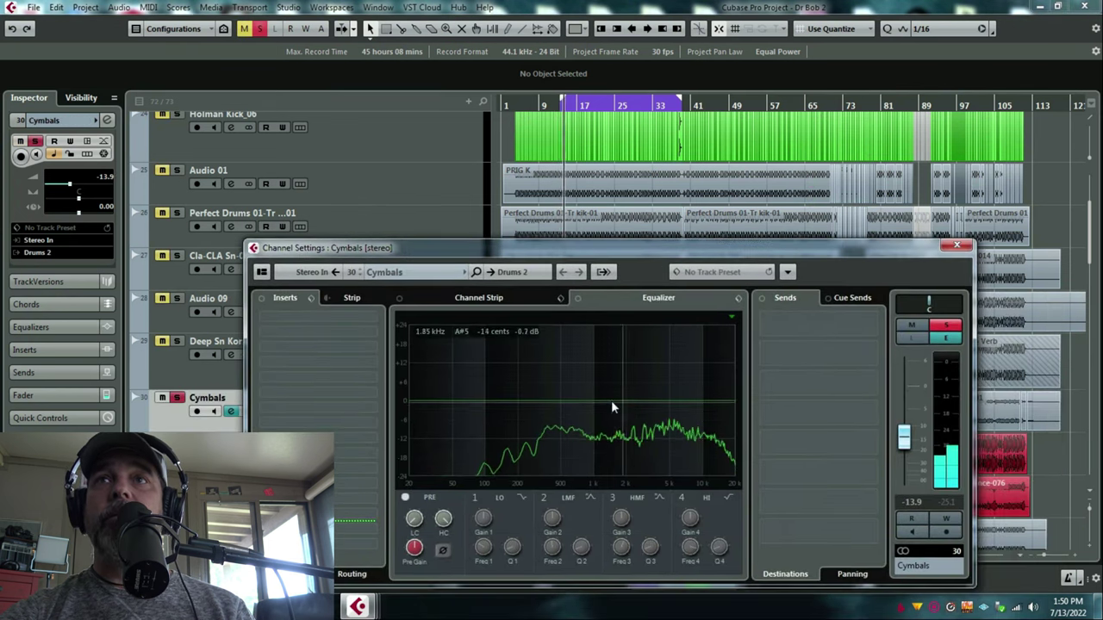
Step: Load FabFilter Pro-Q 3 into the first insert slot of the Cymbals channel
left_click(346, 318)
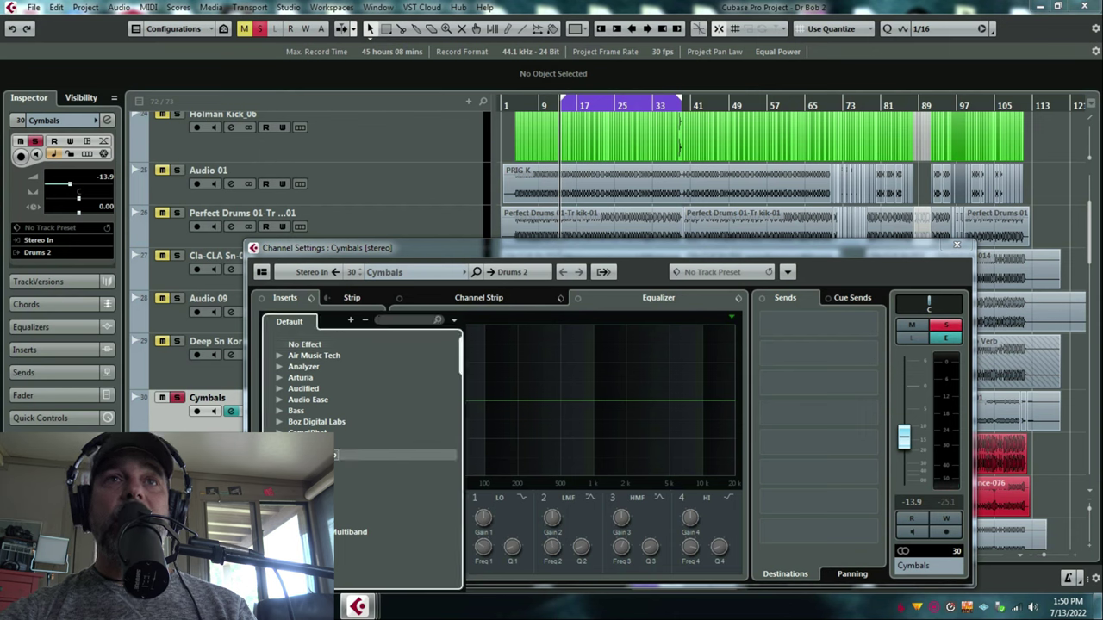
scroll(362, 379, "down", 3)
scroll(361, 522, "down", 5)
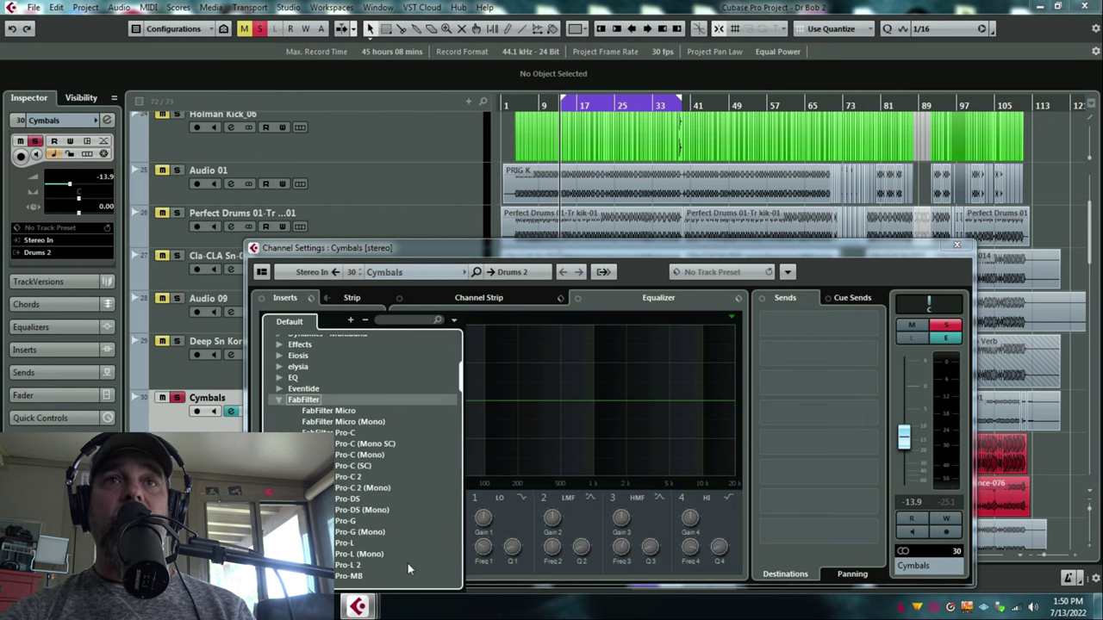
left_click(407, 562)
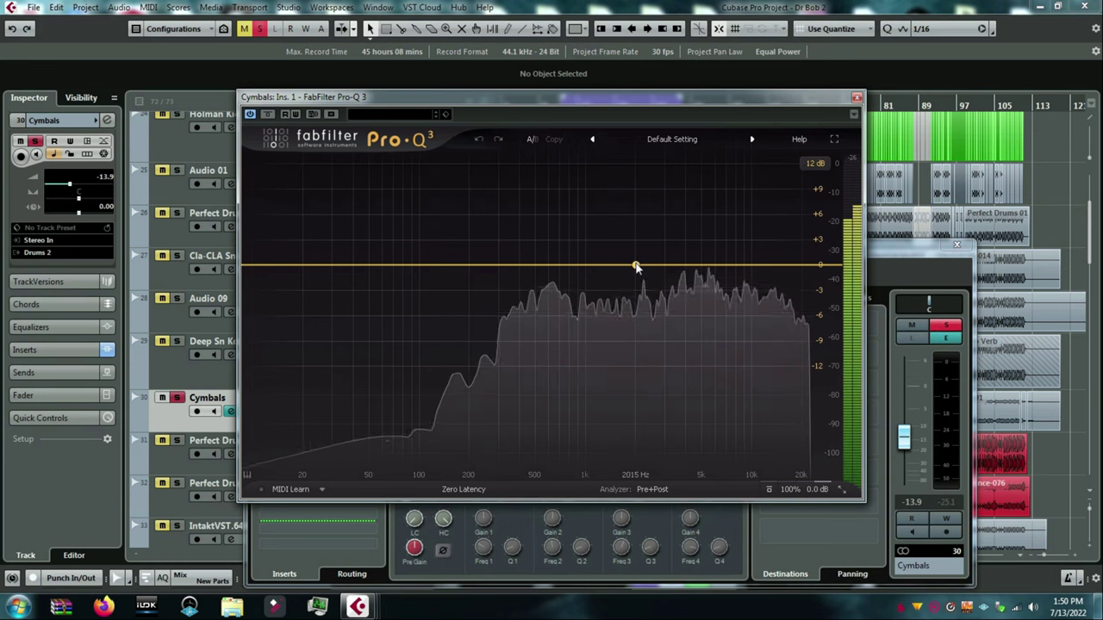
Step: Add two bell boosts to the Cymbals EQ, about +3.1 dB at 5.9 kHz and about +2.7 dB at 2.05 kHz
left_click_drag(635, 265, 715, 238)
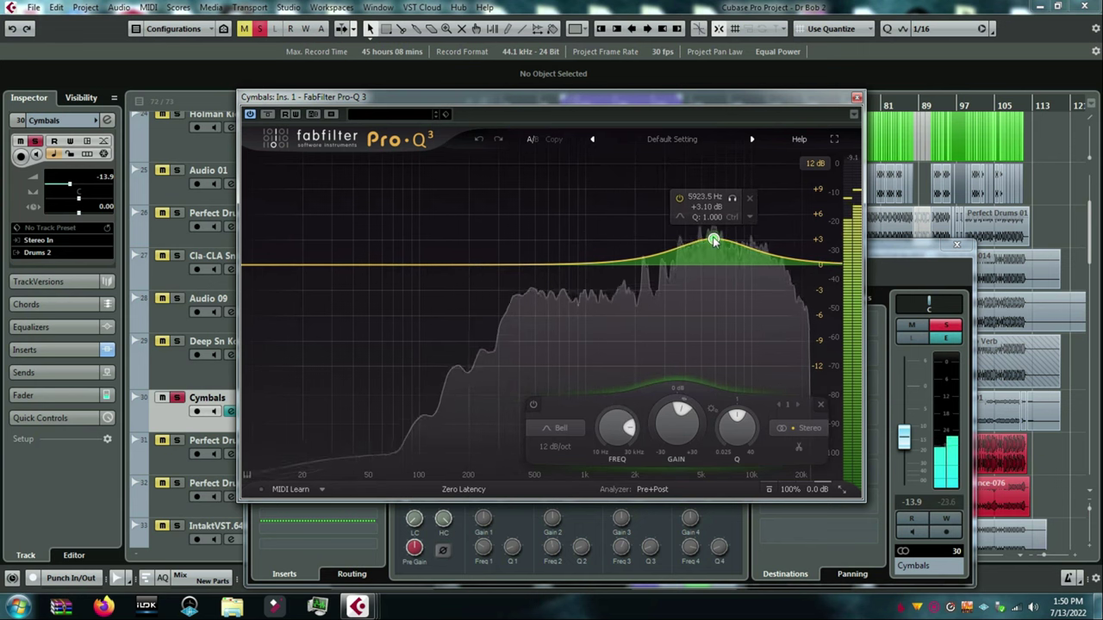
left_click(637, 251)
left_click_drag(640, 249, 638, 241)
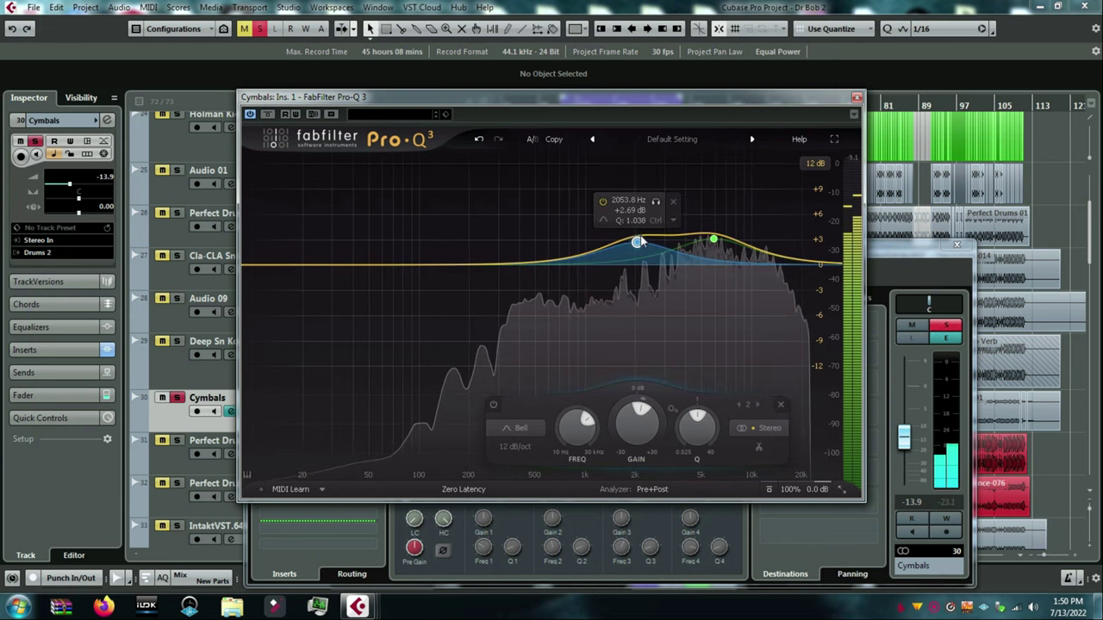
Step: Move the Cymbals EQ's upper boost to about 10.1 kHz at +3.6 dB, ease the lower boost down to about 1.8 kHz, and close the plug-in
left_click(720, 243)
left_click_drag(720, 243, 752, 243)
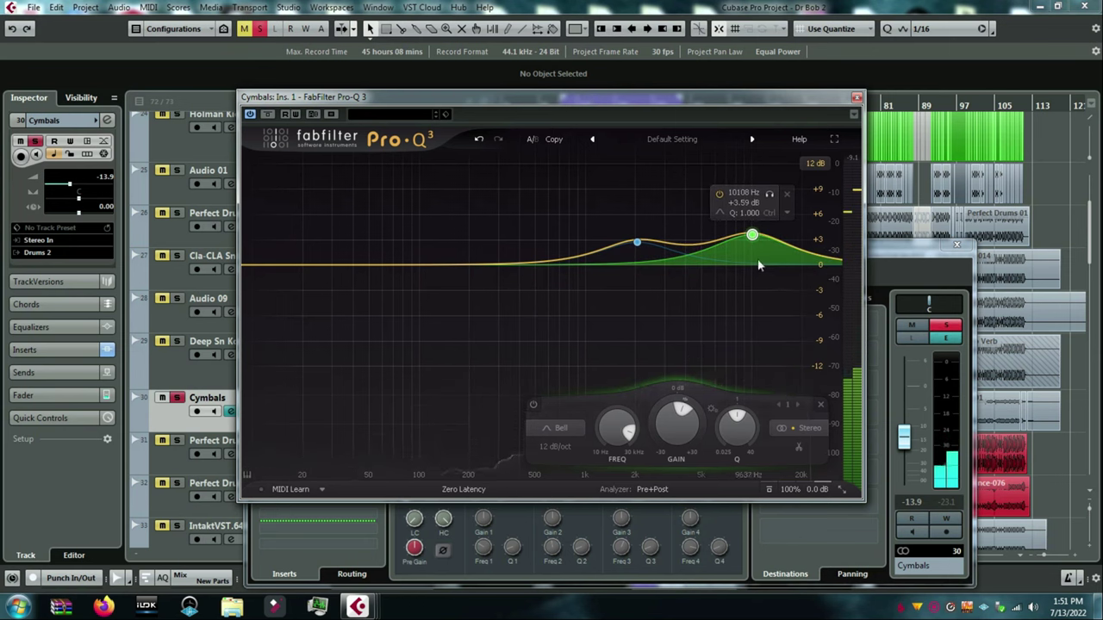
left_click(636, 243)
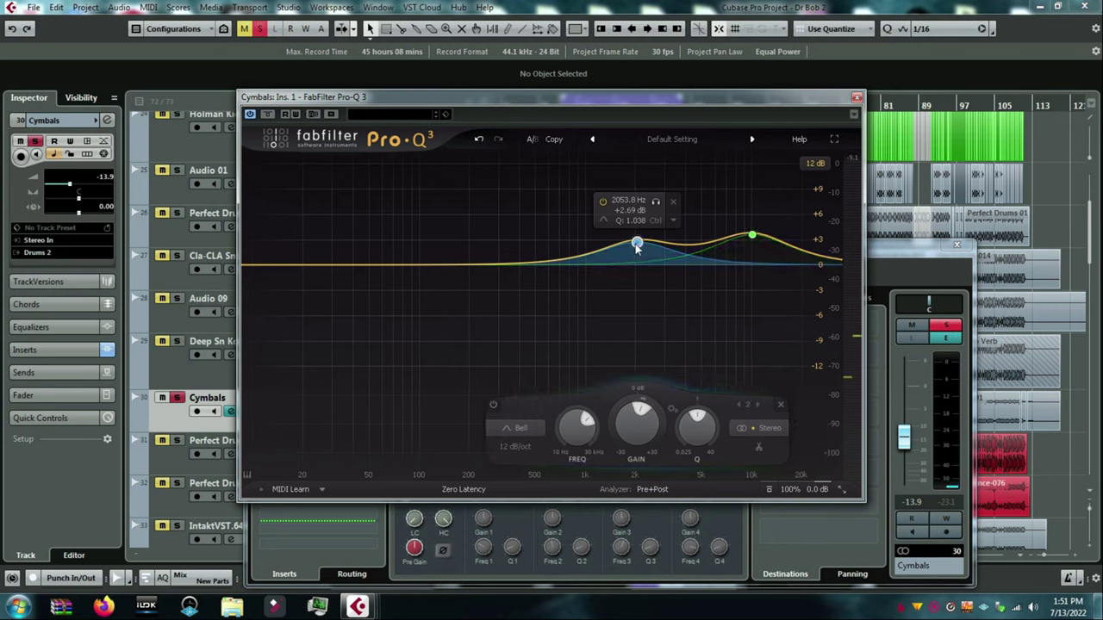
left_click_drag(636, 244, 626, 250)
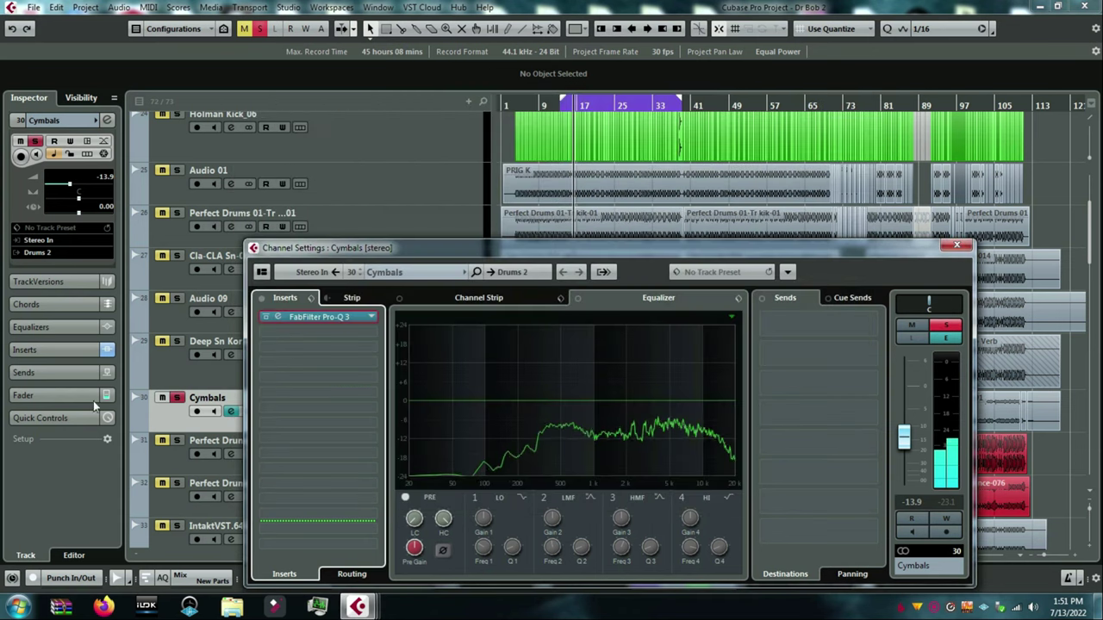
left_click(857, 100)
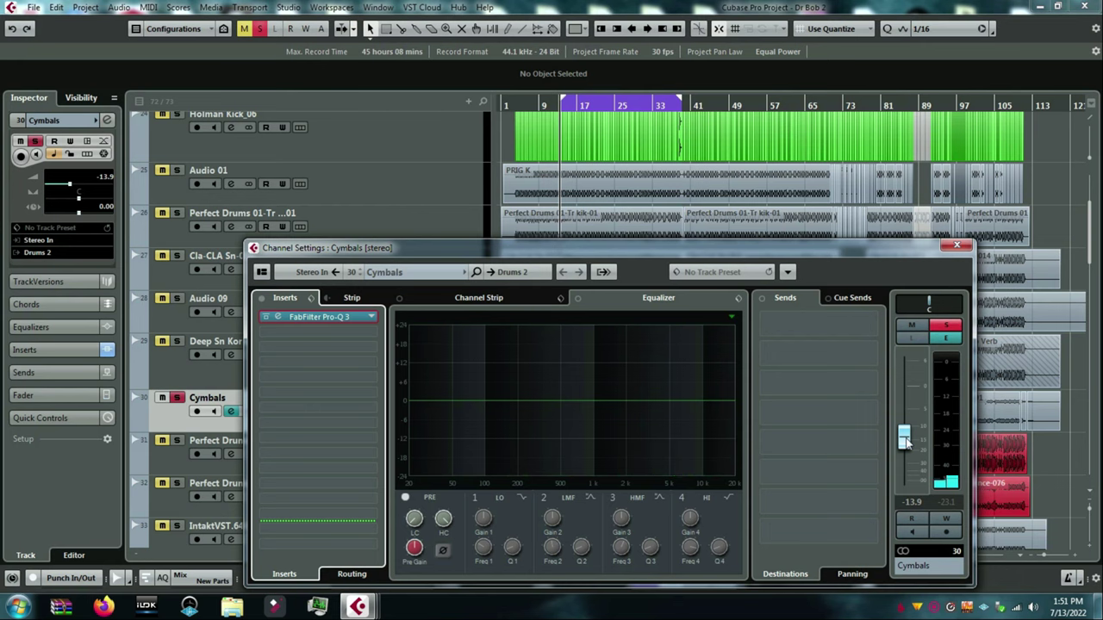
Step: Raise the Cymbals channel volume to -10.2 dB, unsolo it, and close its channel settings
left_click_drag(904, 440, 903, 434)
left_click(940, 332)
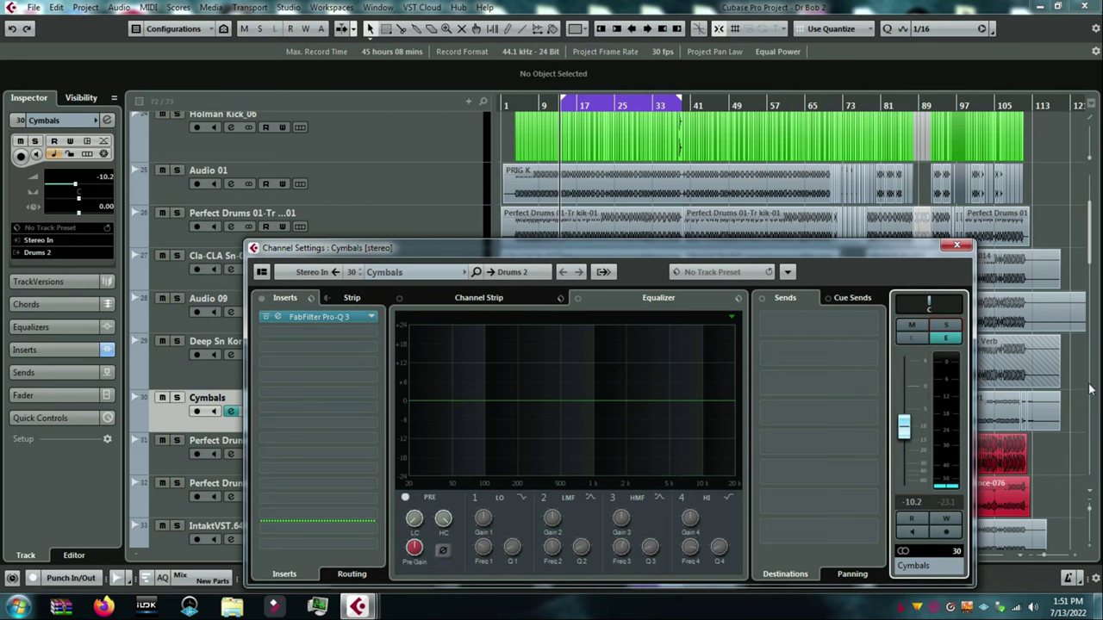
key("Escape")
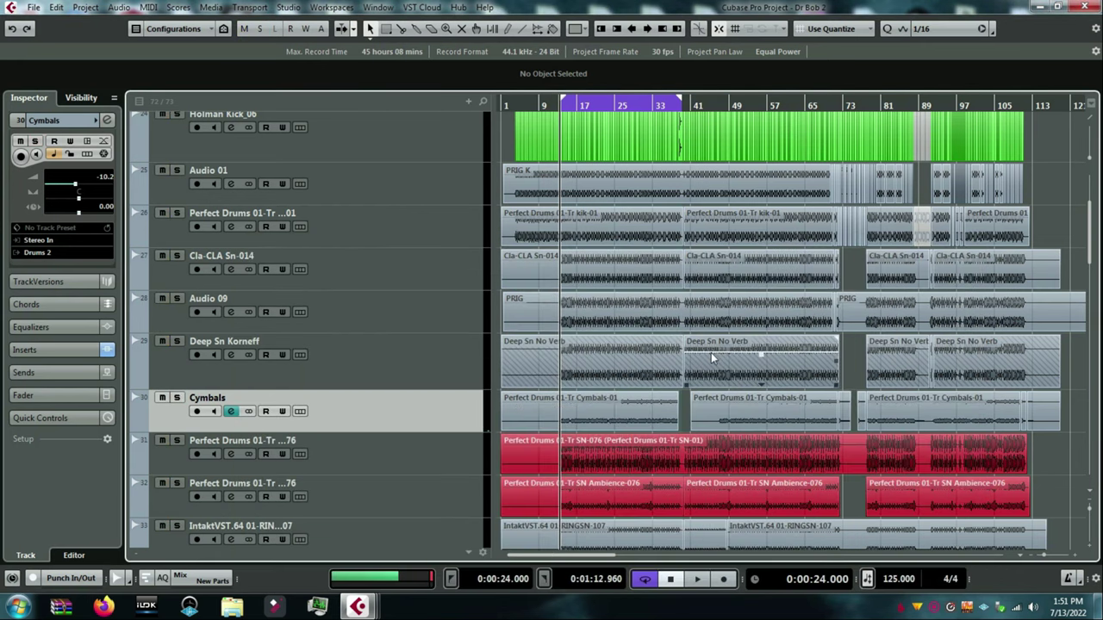
Step: Compare the Cymbals channel in the full mix with its FabFilter Pro-Q 3 insert bypassed and active, then close its channel settings
left_click(230, 412)
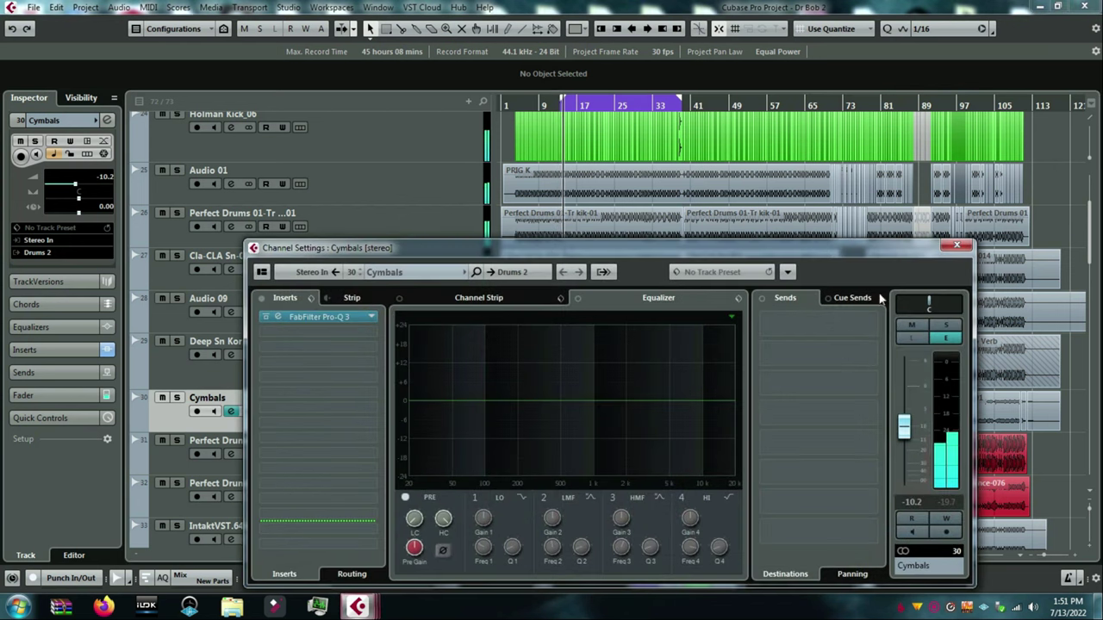
left_click(904, 427)
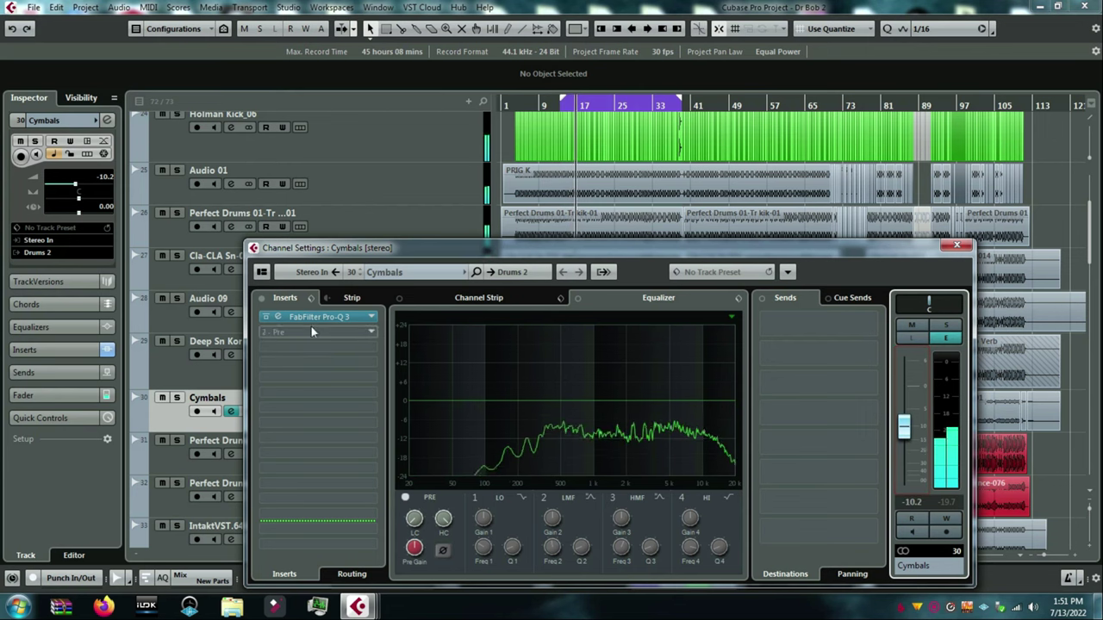
left_click(279, 317)
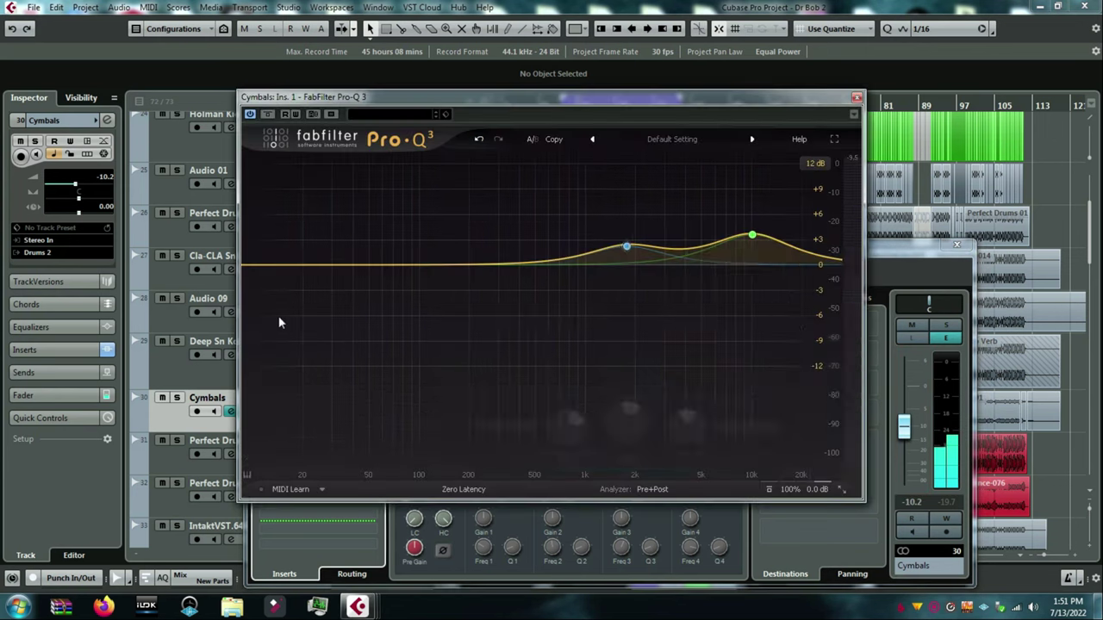
left_click(857, 97)
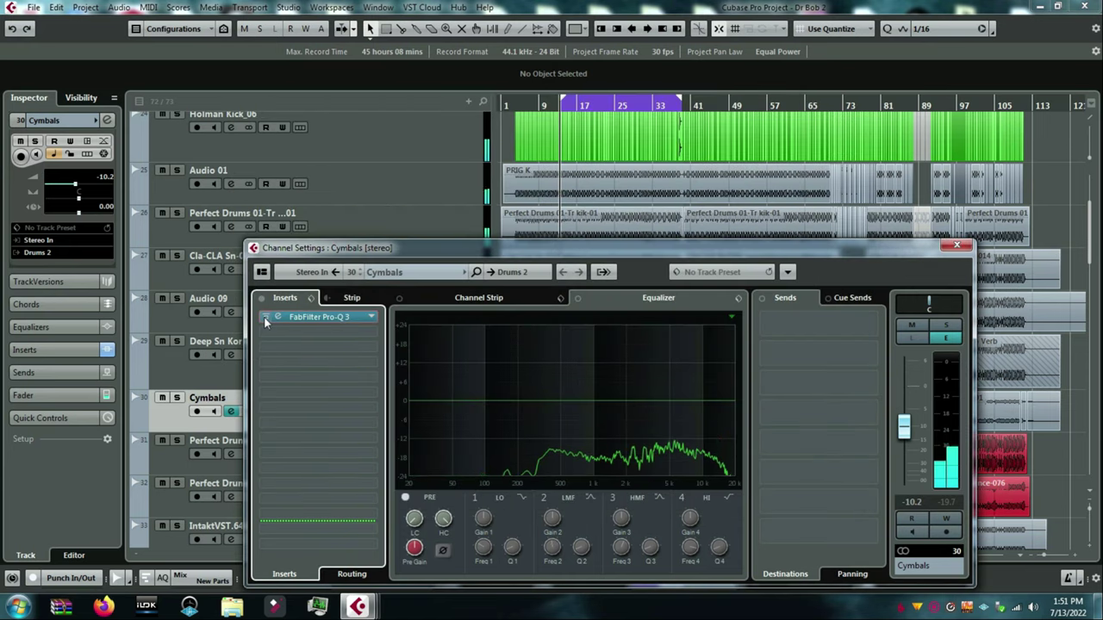
left_click(265, 318)
key("space")
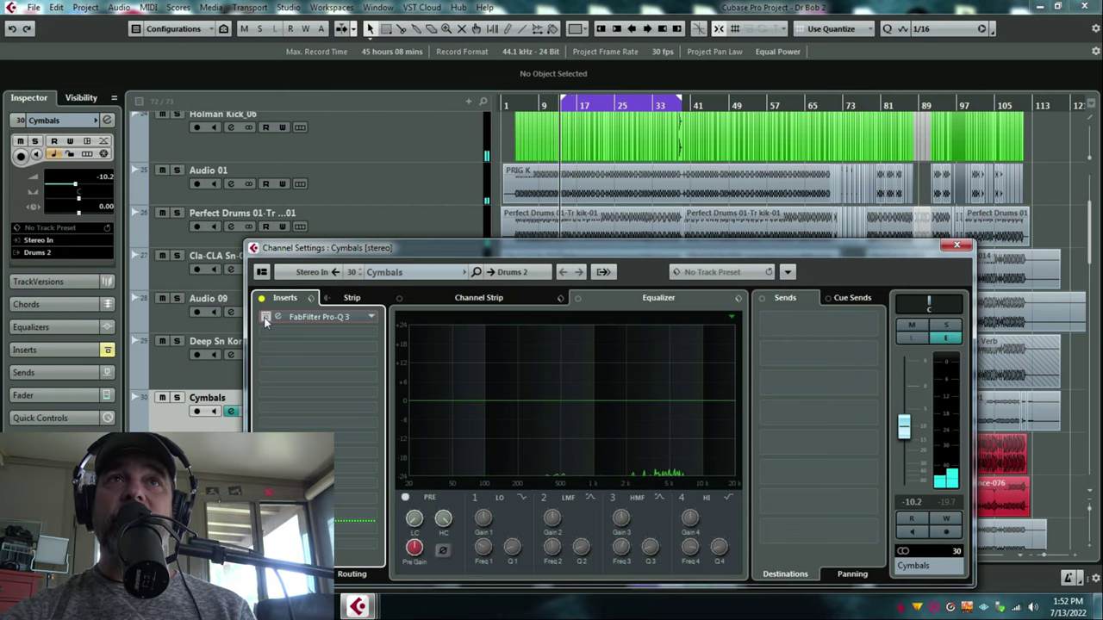
left_click(956, 244)
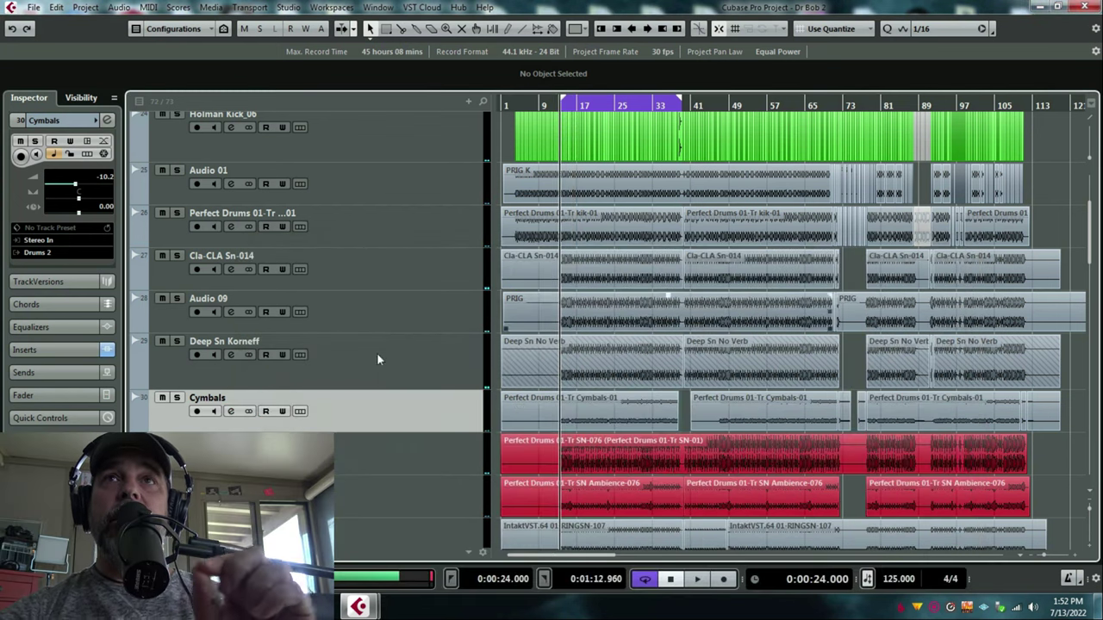
Step: Open the MixConsole, examine the Stereo Out channel's EQ curve, and close the MixConsole again
scroll(584, 409, "down", 5)
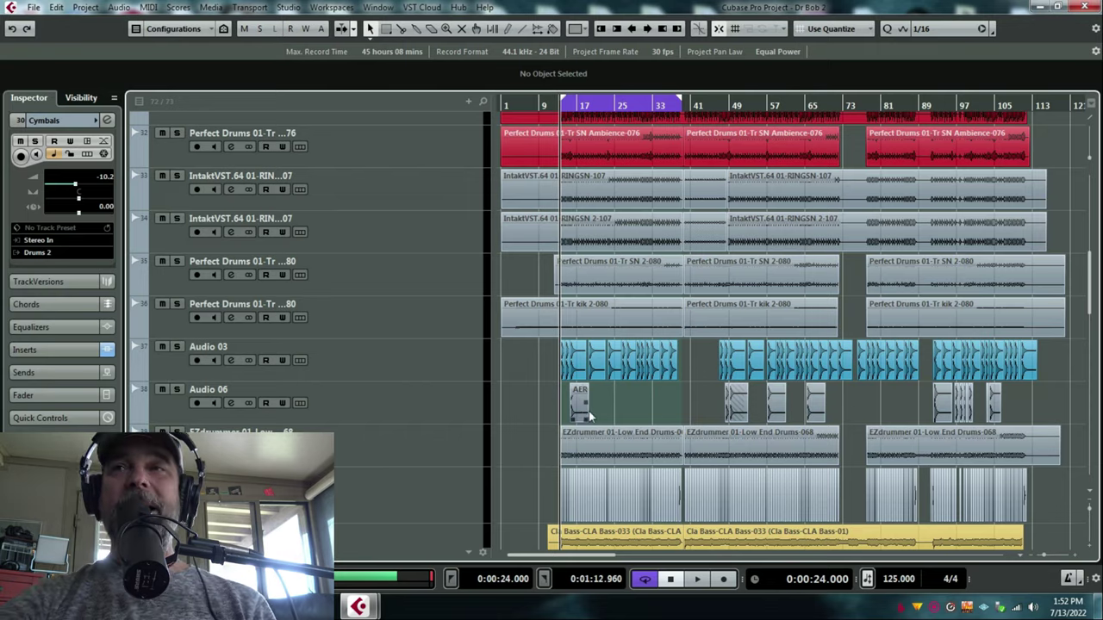
key("F3")
left_click_drag(644, 583, 897, 583)
left_click(859, 104)
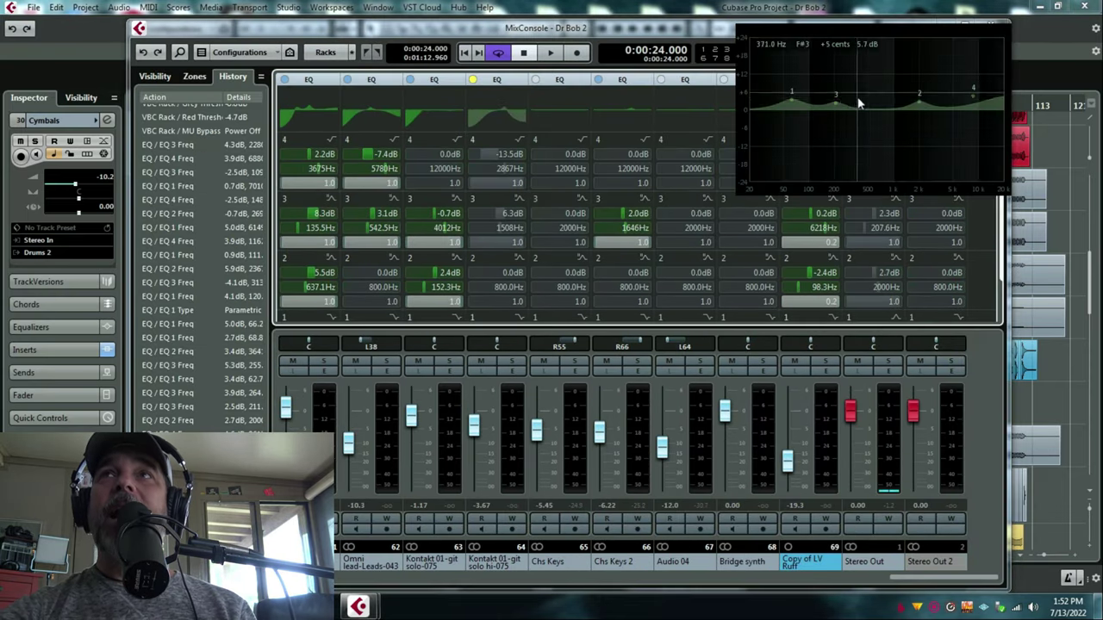
key("F3")
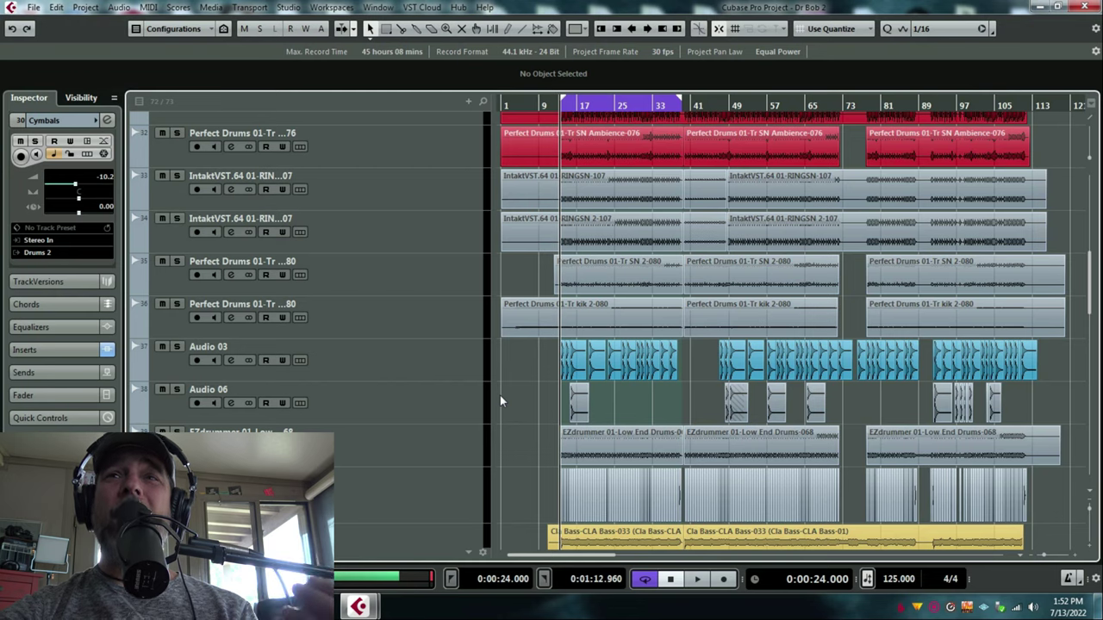
Step: Solo the Gits group channel in the MixConsole, open its channel settings, and start playback
scroll(504, 400, "down", 4)
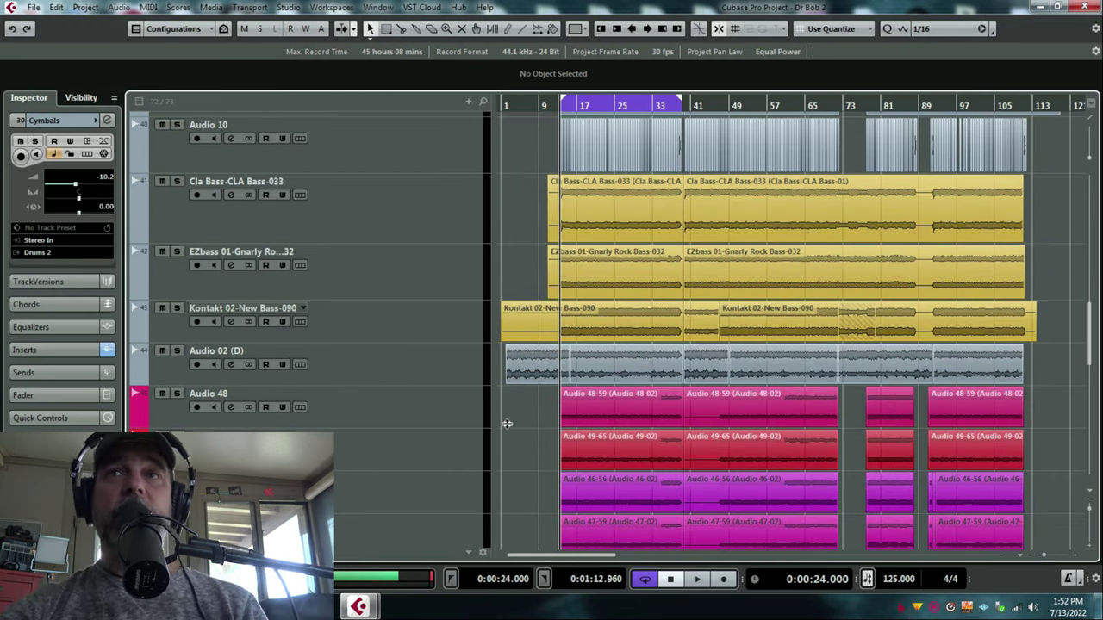
key("F3")
left_click_drag(912, 584, 341, 603)
left_click(387, 365)
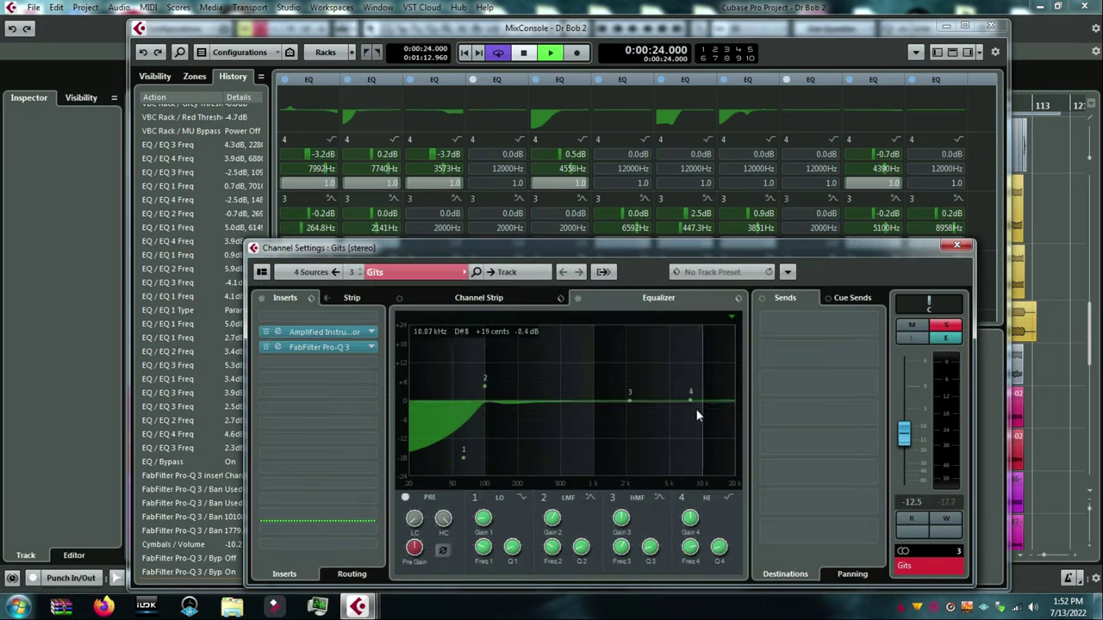
key("space")
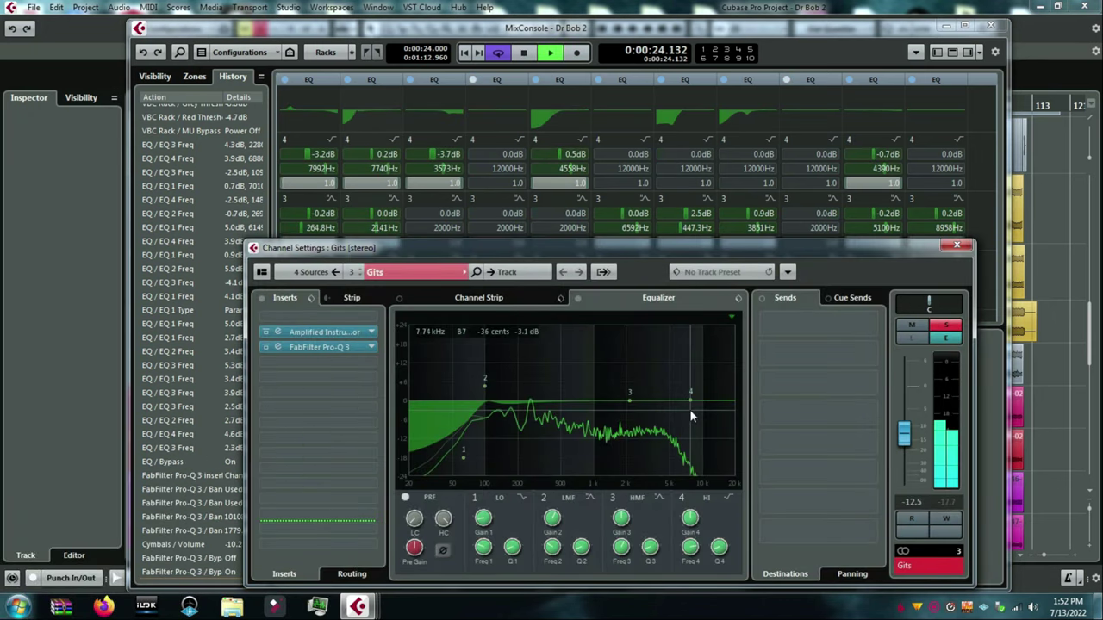
Step: Reshape the Gits FabFilter Pro-Q 3 curve with an upper boost at about 5.3 kHz, +2.9 dB, and move the 1 kHz band to about 1.5 kHz
left_click(276, 347)
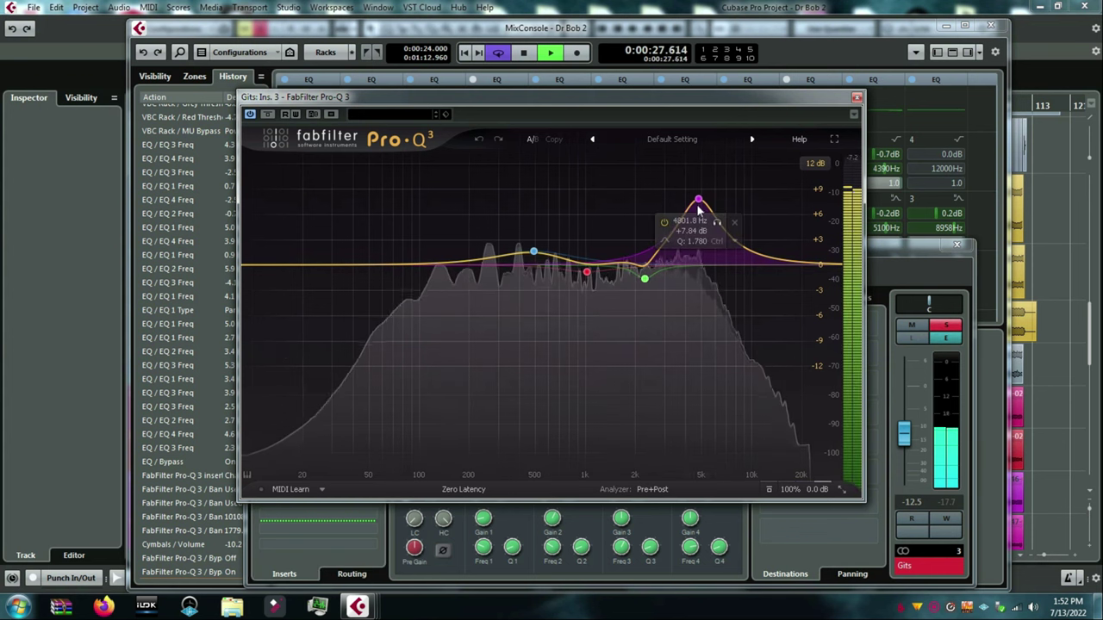
left_click_drag(698, 199, 696, 229)
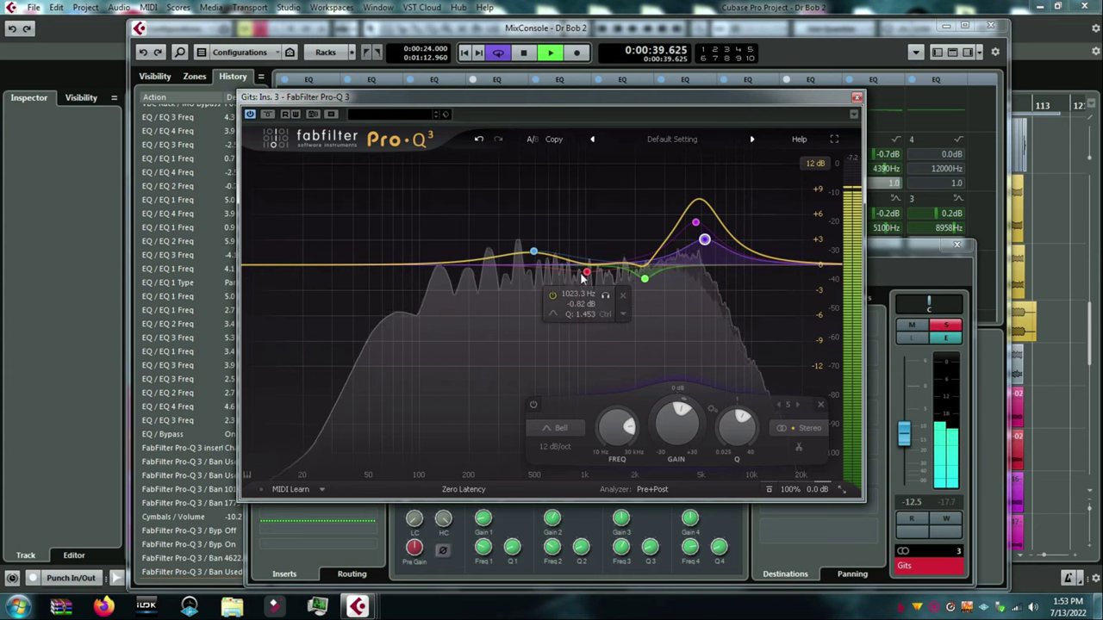
left_click_drag(586, 272, 613, 258)
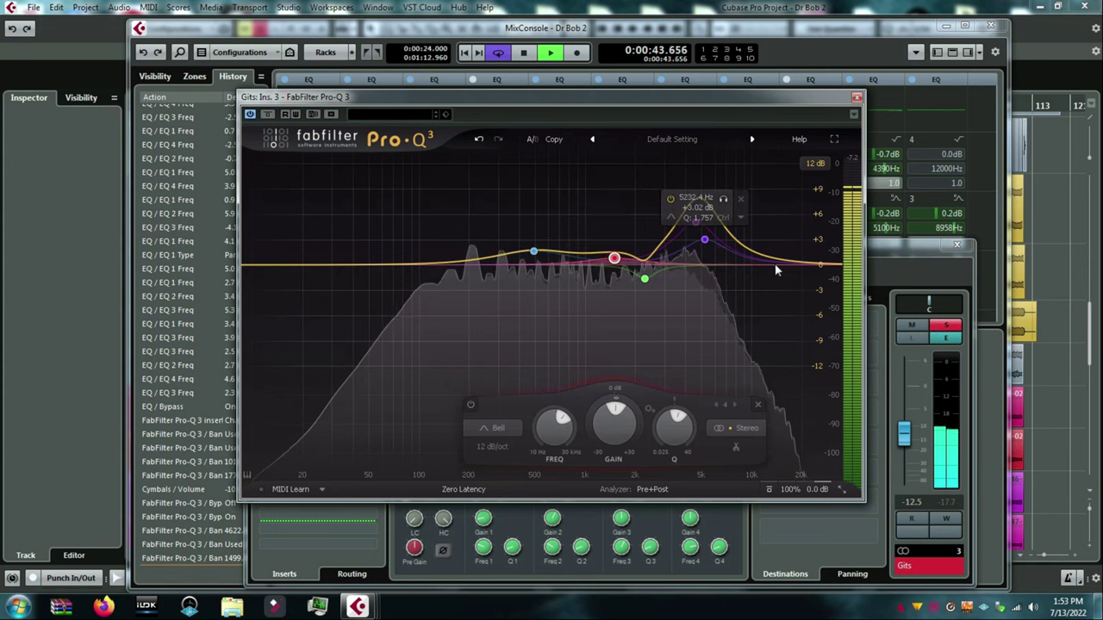
mouse_move(707, 242)
left_mouse_down()
mouse_move(731, 244)
mouse_move(776, 207)
mouse_move(790, 211)
mouse_move(729, 220)
mouse_move(706, 241)
left_mouse_up()
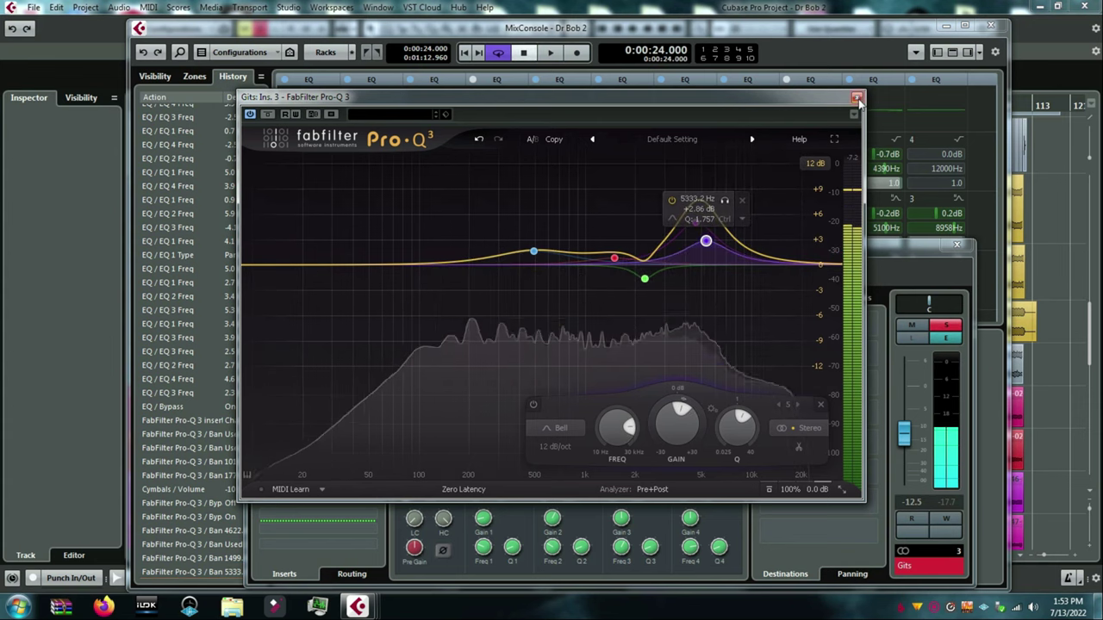
key("space")
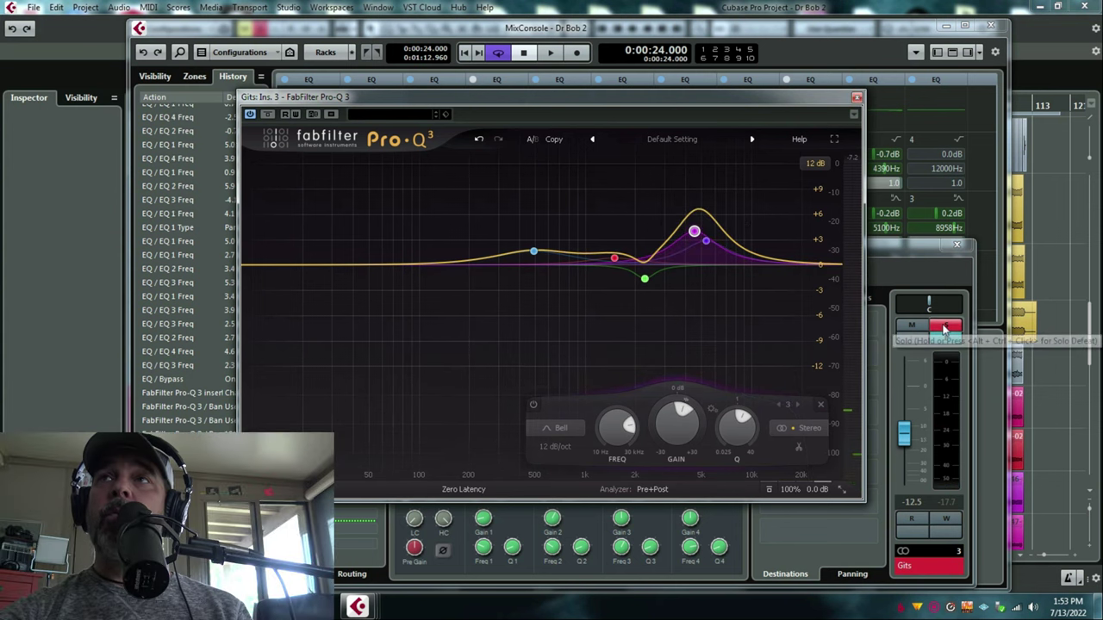
Step: Unsolo the Gits group channel and close its plug-in, channel settings and the MixConsole
left_click(942, 325)
left_click(958, 247)
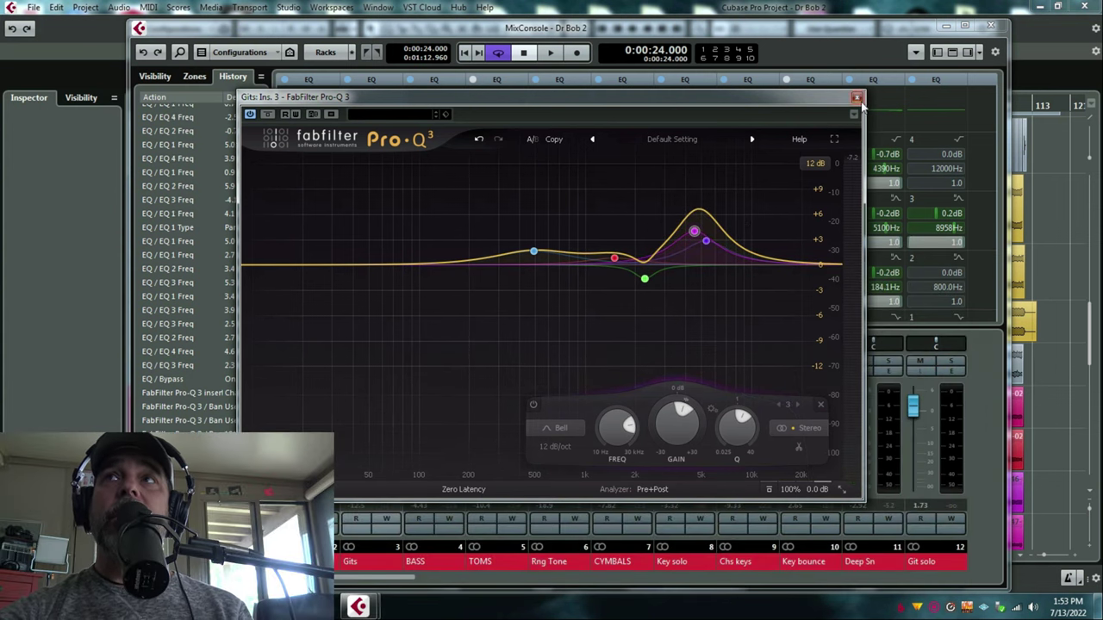
left_click(856, 96)
key("F3")
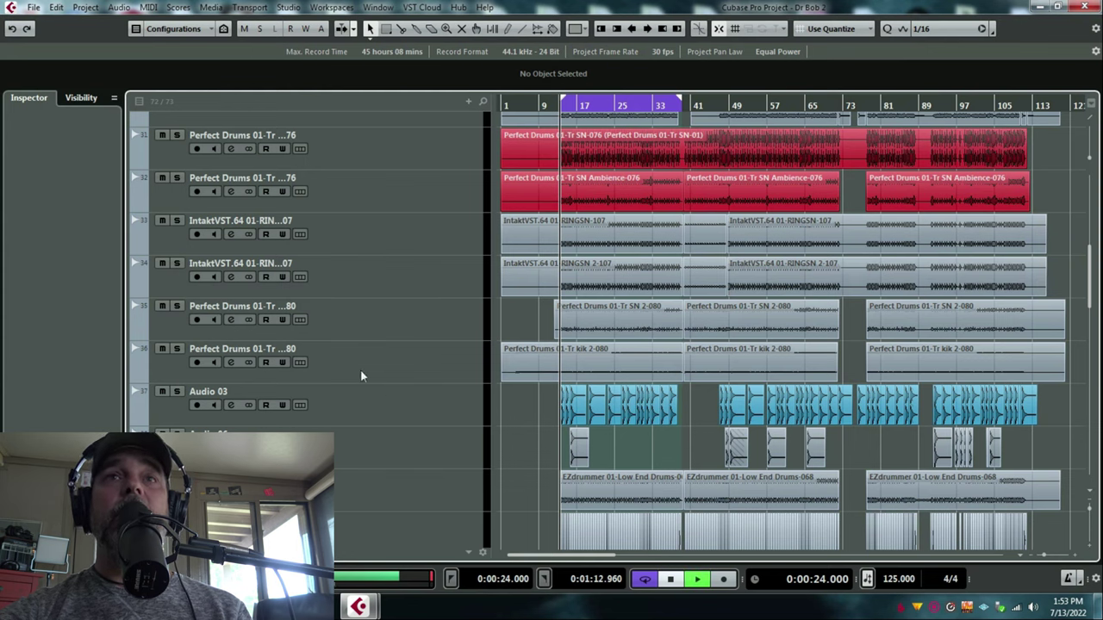
Step: Listen to the full mix from 0:00:24.000 while looking through the drum, bass and guitar tracks, and stop playback
scroll(449, 421, "down", 5)
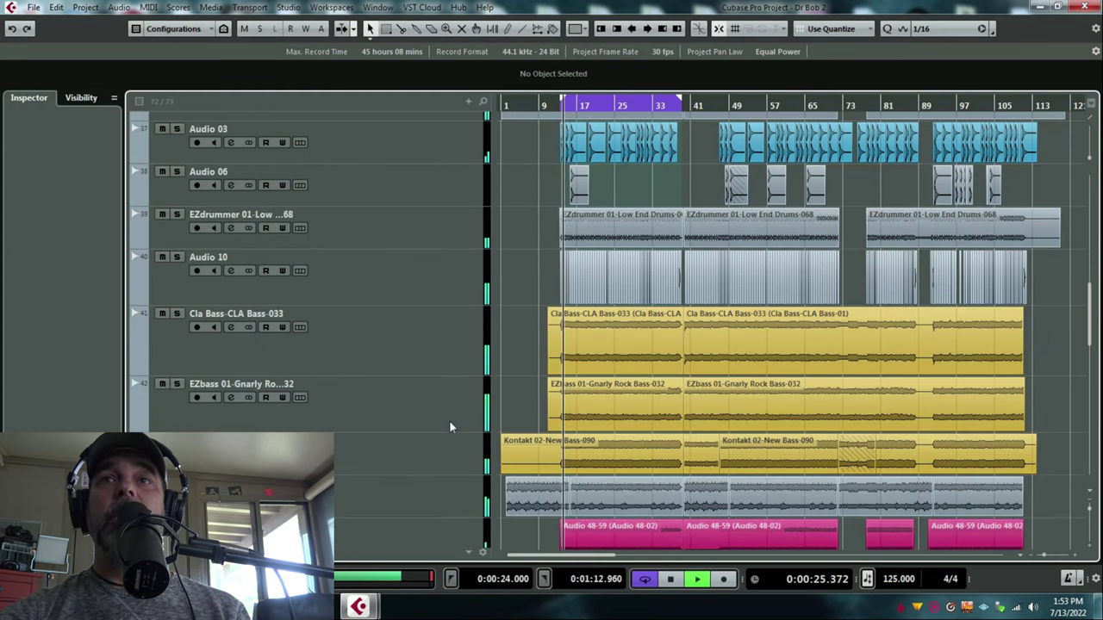
scroll(449, 420, "down", 2)
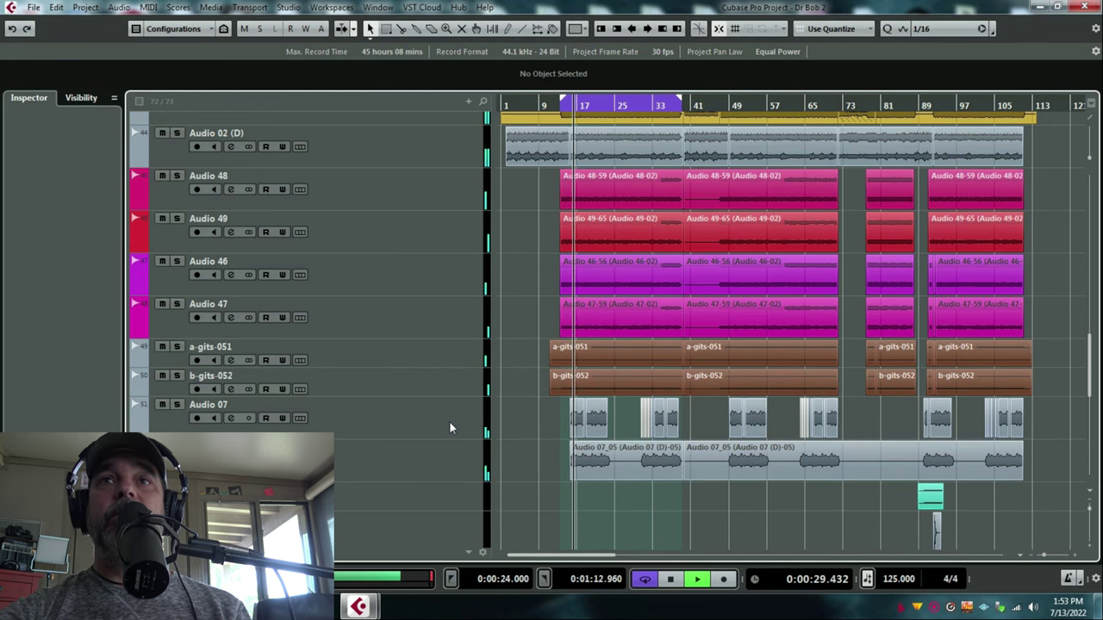
scroll(449, 421, "up", 3)
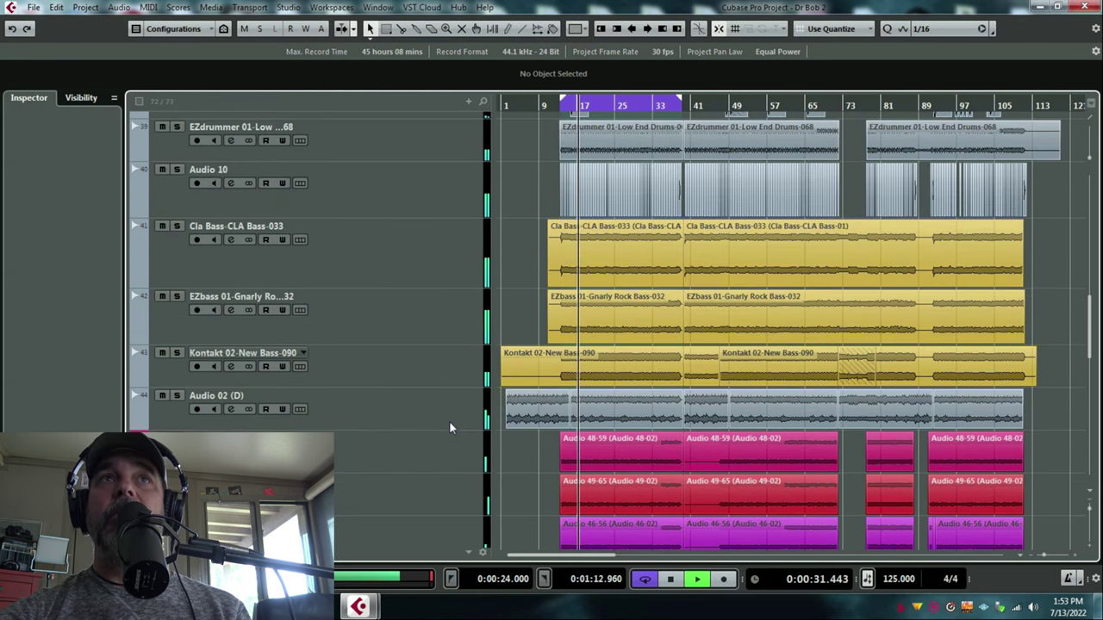
scroll(449, 420, "up", 3)
key("space")
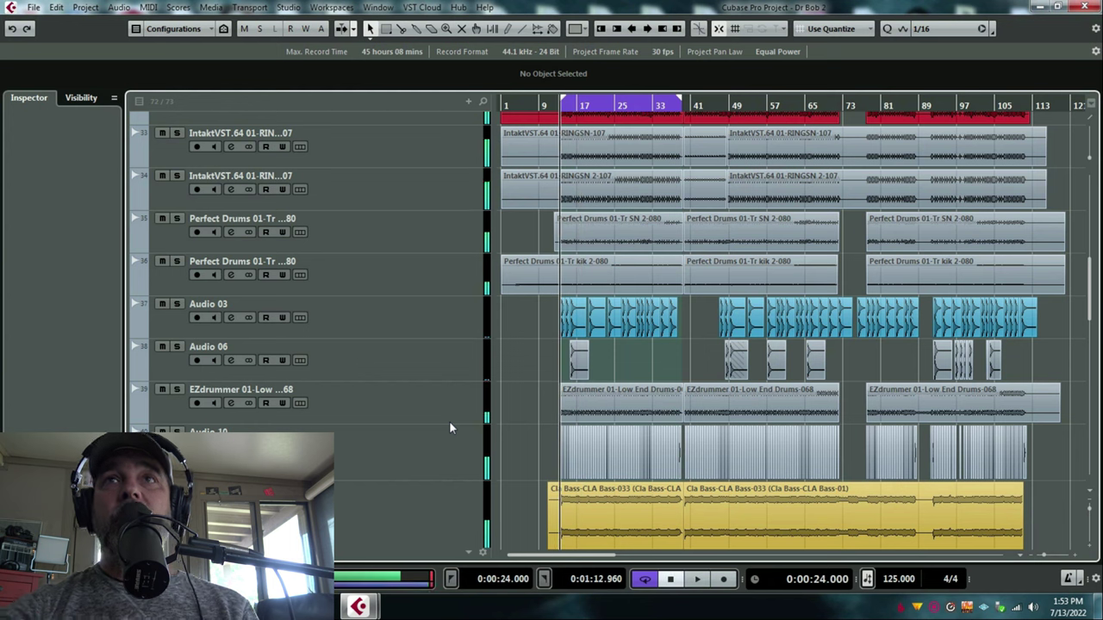
scroll(449, 427, "up", 5)
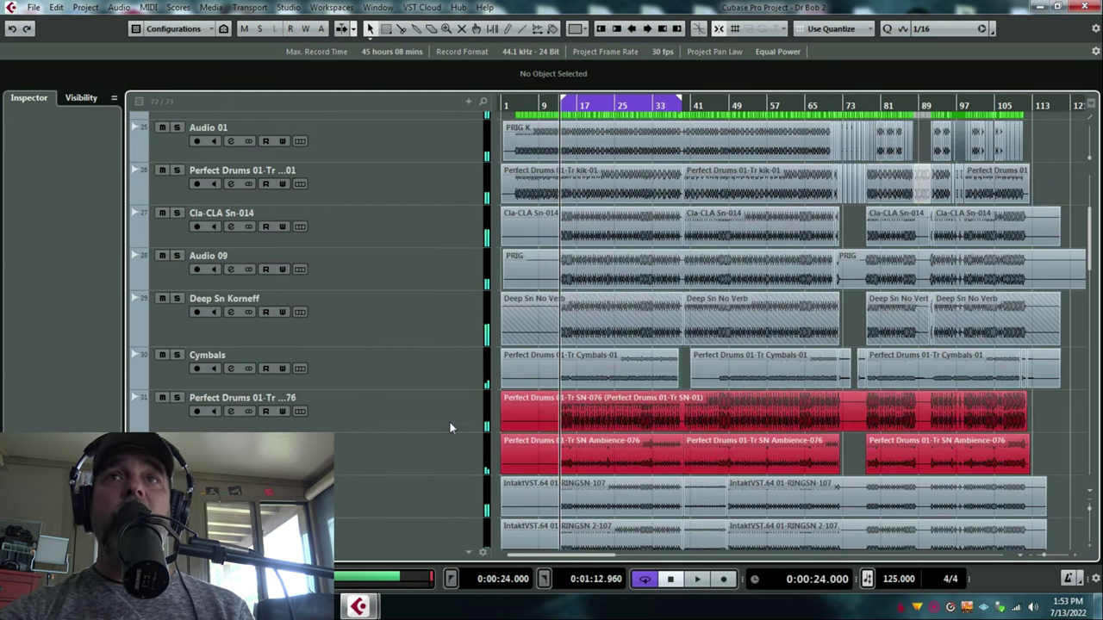
Step: Open the MixConsole, solo the Drums 2 group channel, and start playback from 0:00:24.000
key("F3")
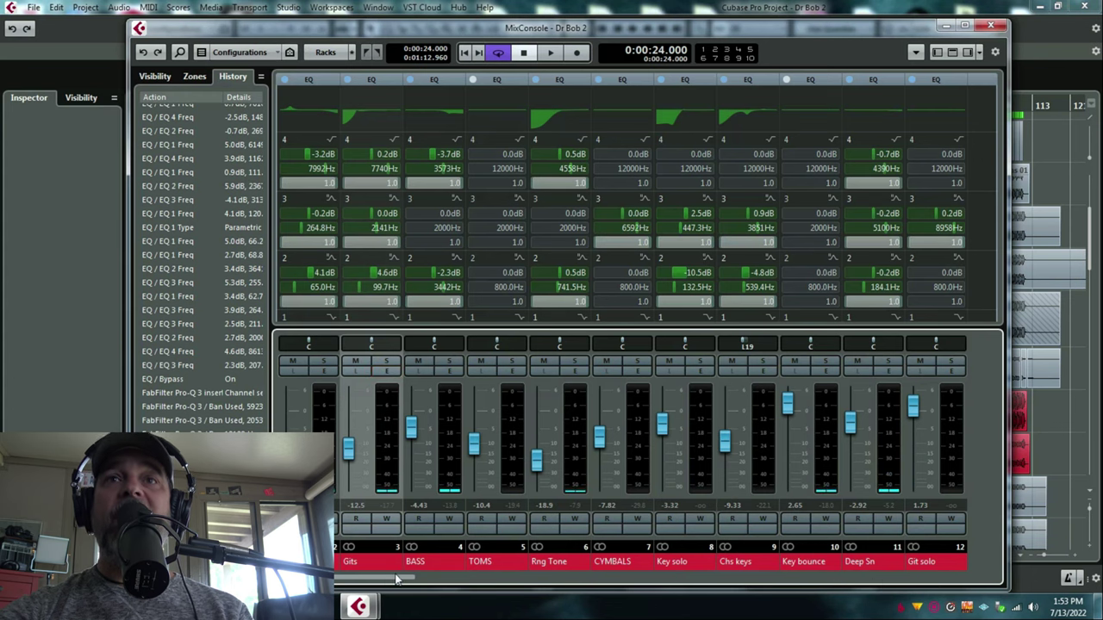
scroll(396, 579, "right", 1)
left_click_drag(396, 579, 458, 580)
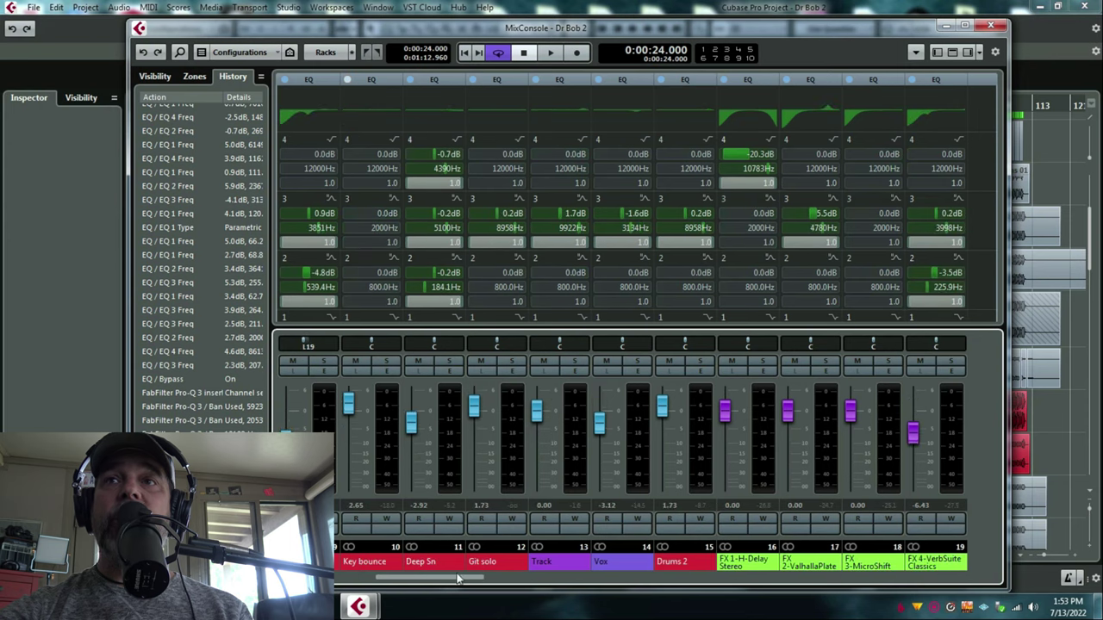
left_click(700, 363)
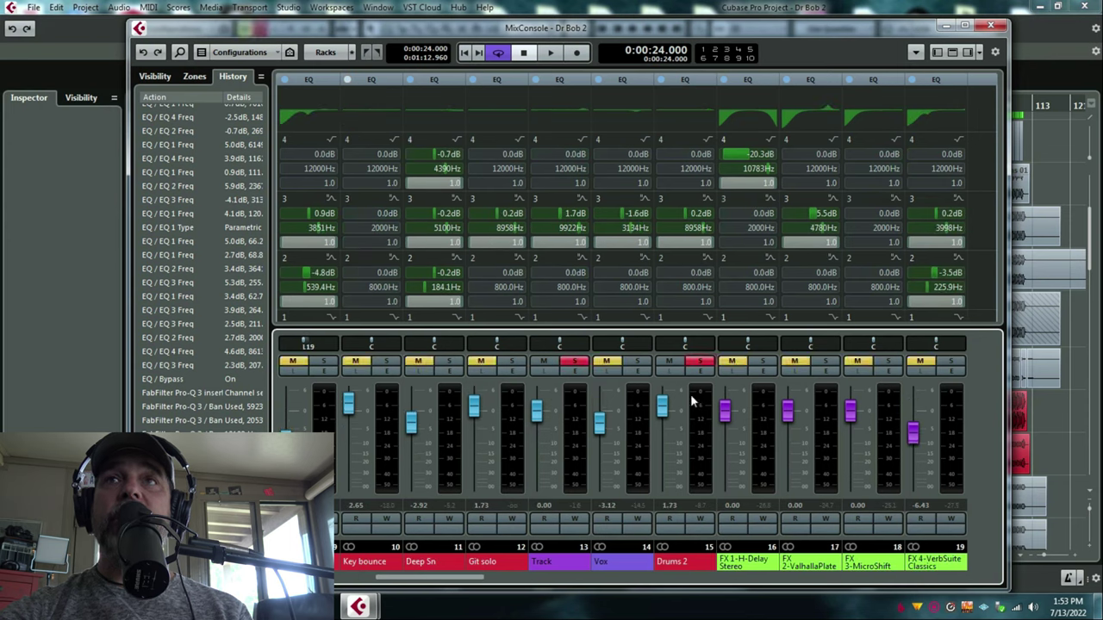
key("space")
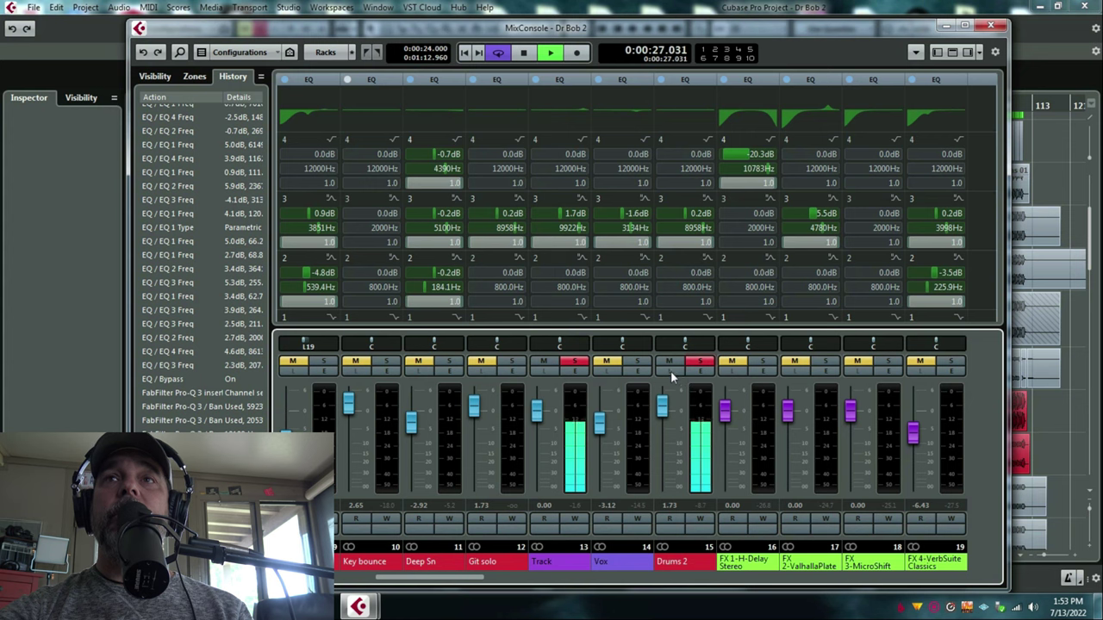
Step: Add an EQ boost of about 1.8 dB at about 4.7 kHz on the Drums 2 group channel and stop playback
left_click_drag(451, 580, 422, 581)
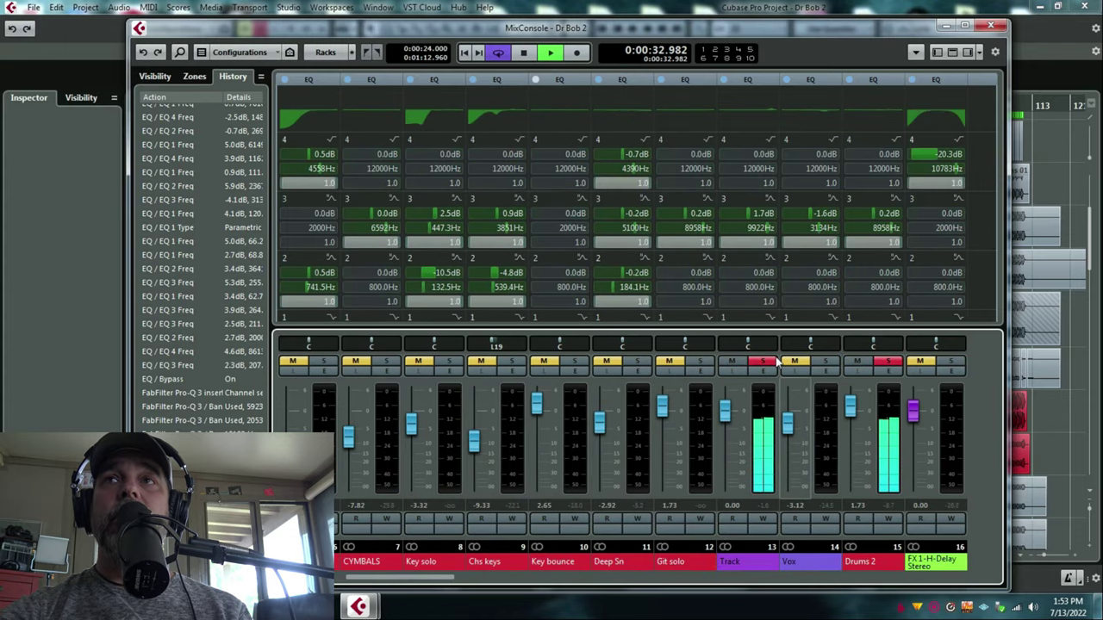
left_click(885, 97)
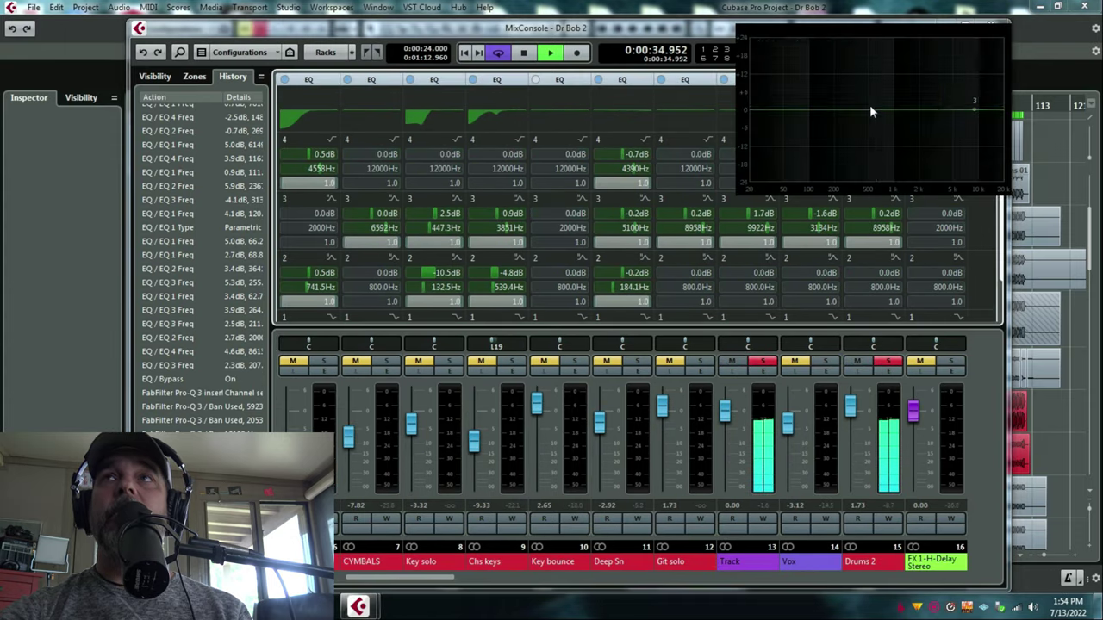
left_click(877, 105)
left_click_drag(885, 102, 953, 110)
key("space")
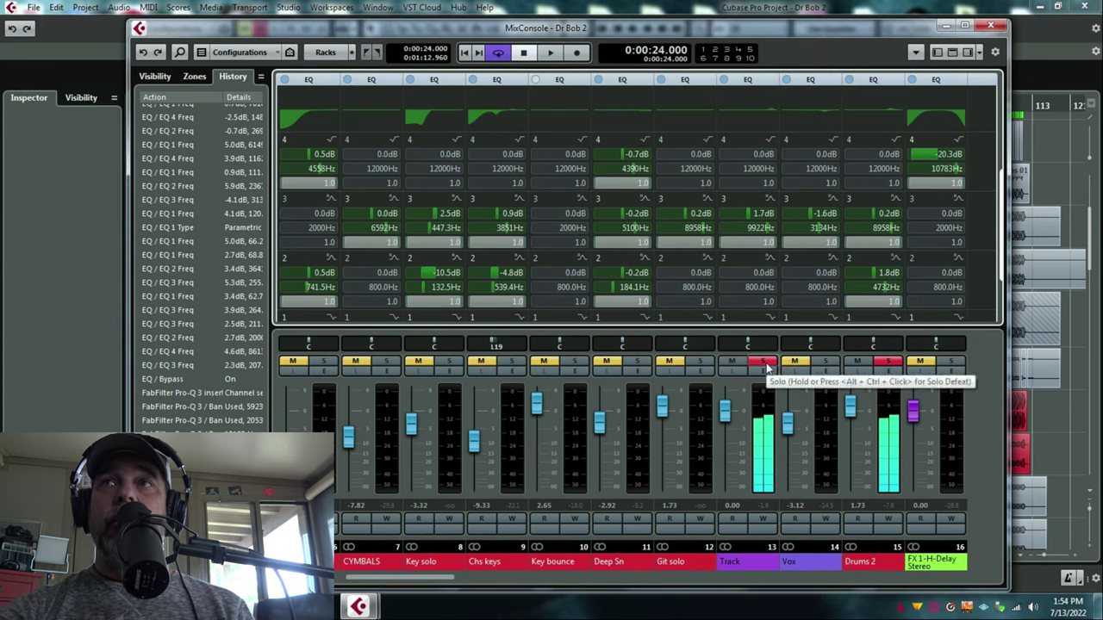
Step: Clear the solo on the Track and Drums 2 channels, close the MixConsole, and play the full mix
left_click(763, 361)
key("F3")
key("space")
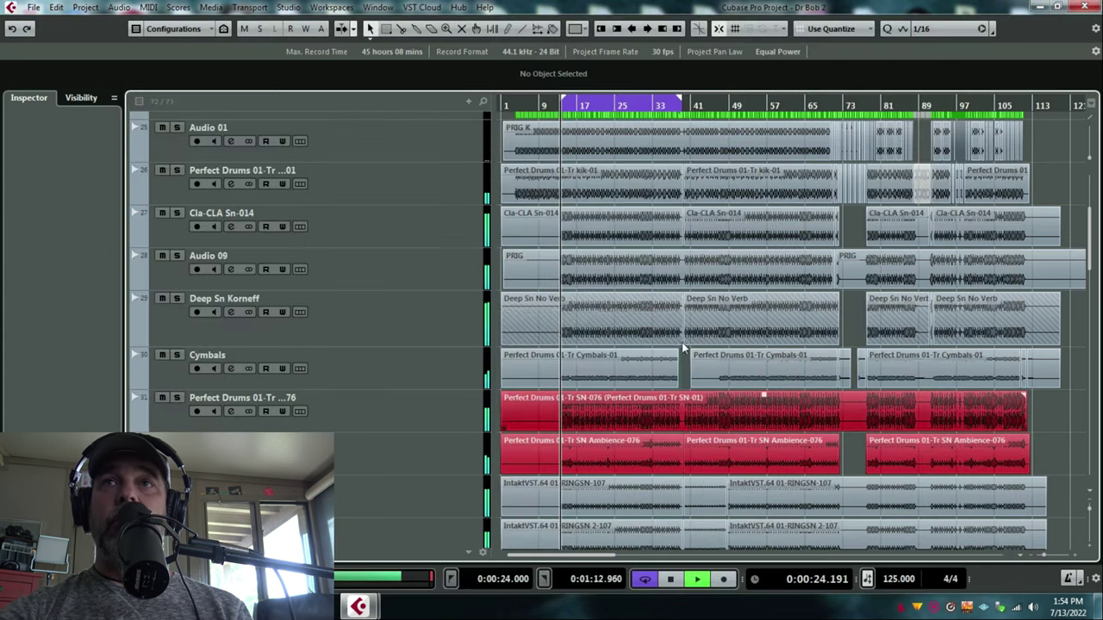
Step: Listen to the mix while looking through the kick, snare, bass, guitar and synth tracks, and stop playback
scroll(527, 355, "up", 10)
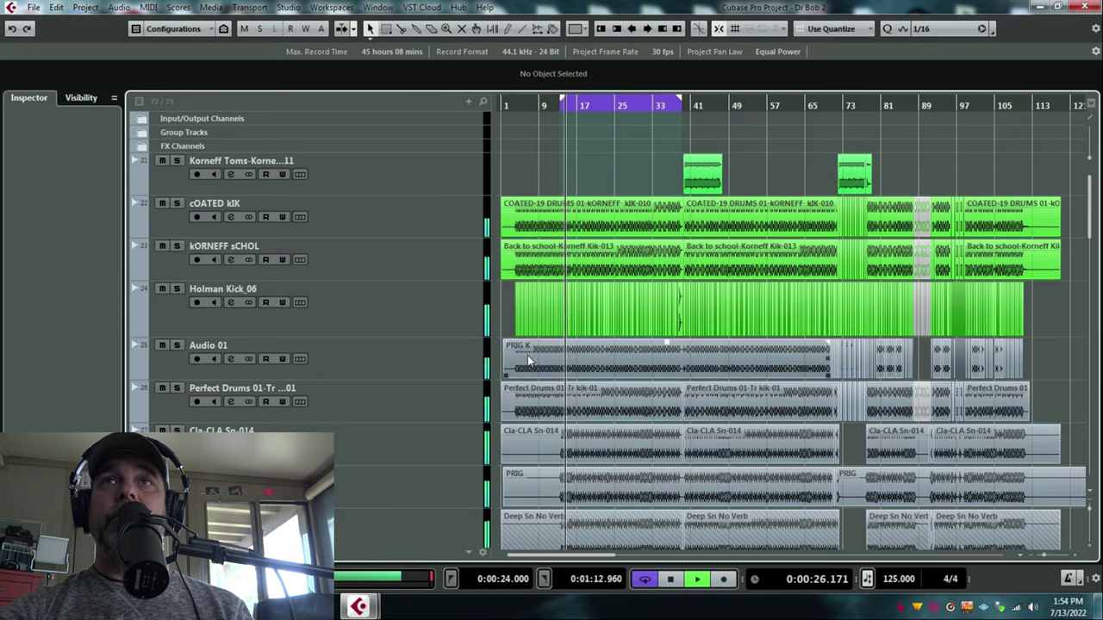
scroll(527, 355, "down", 12)
scroll(527, 355, "down", 4)
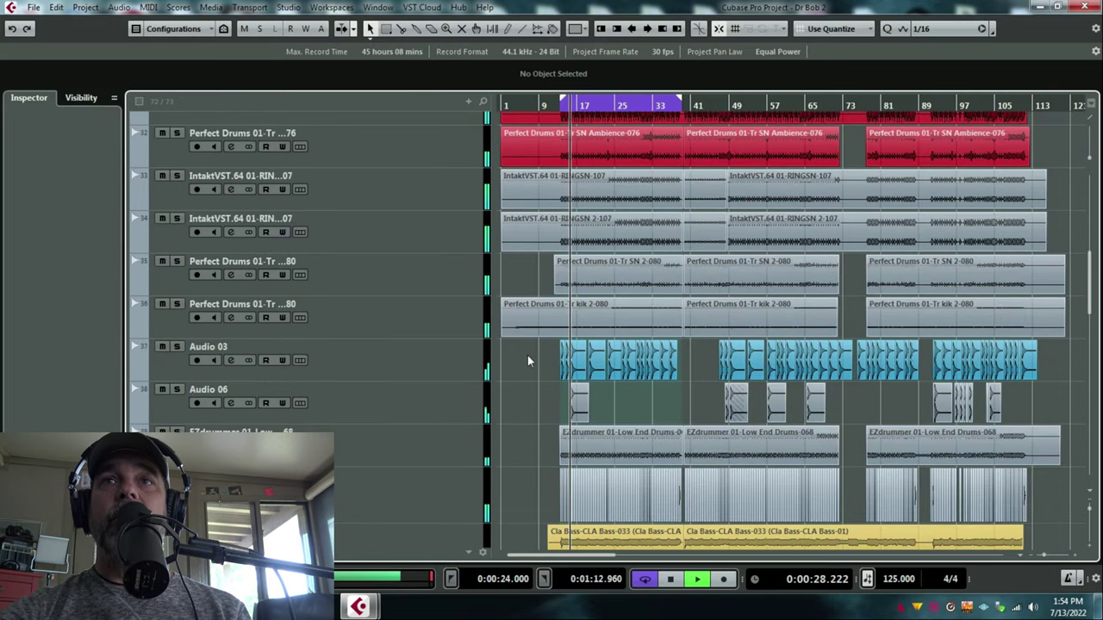
scroll(527, 355, "down", 1)
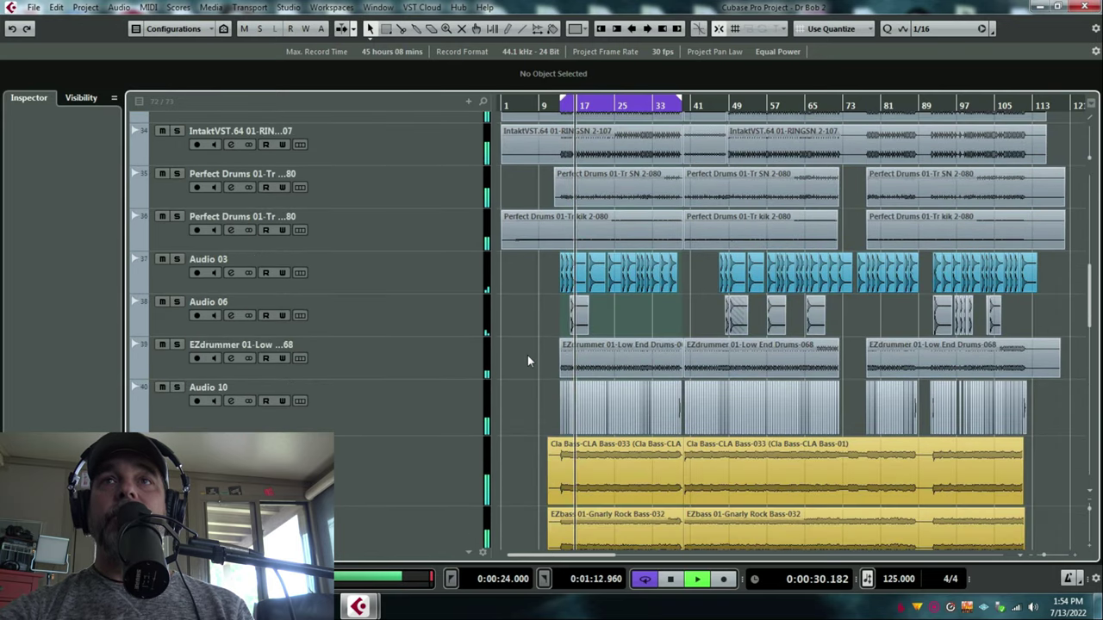
scroll(528, 355, "down", 7)
scroll(528, 355, "down", 5)
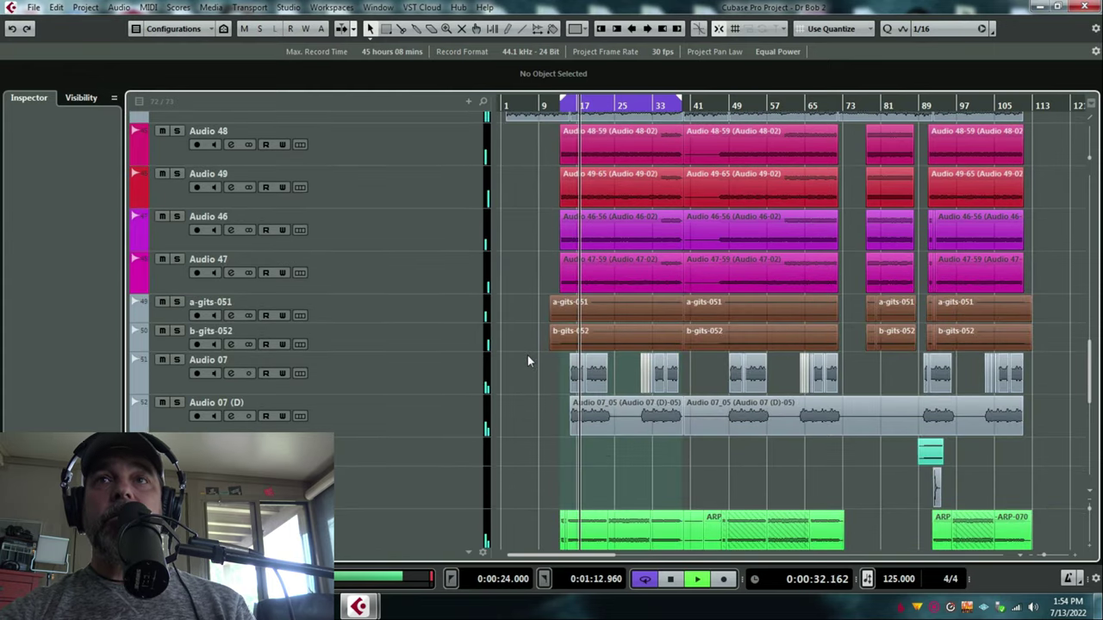
key("space")
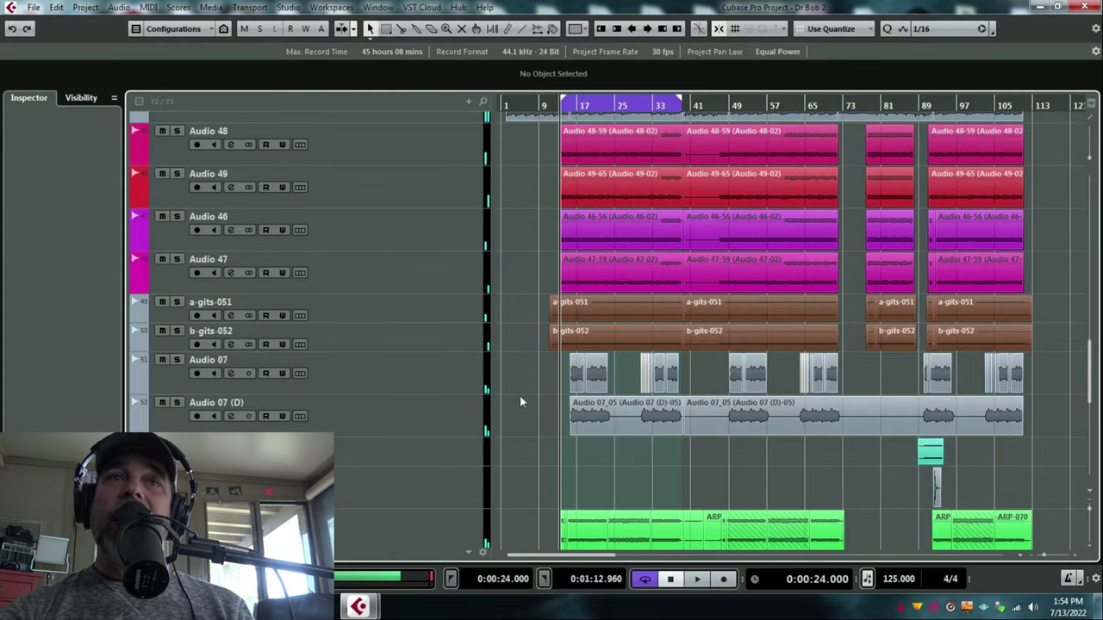
Step: Solo the ARP2600 V.64 01-ARP-070 track, start playback, and open its channel settings
scroll(520, 400, "down", 2)
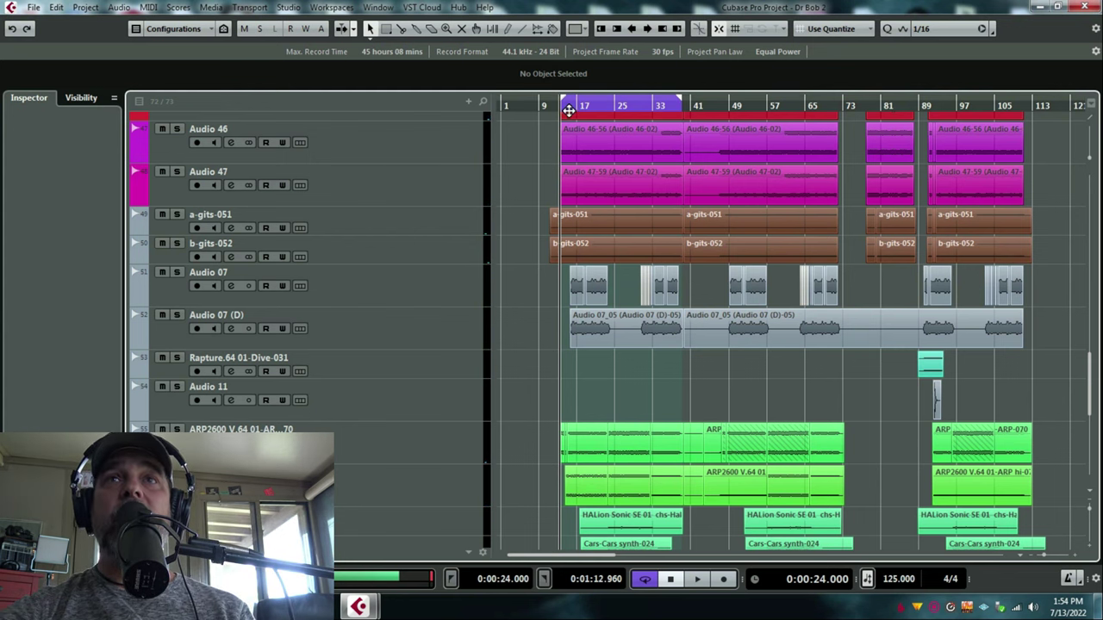
left_click(177, 428)
key("space")
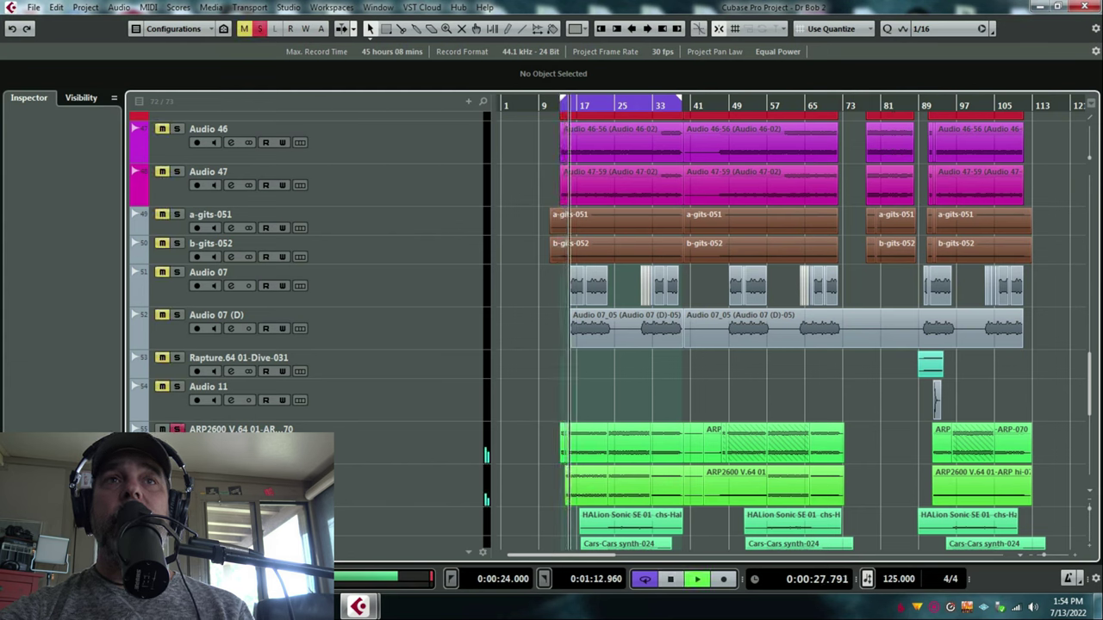
left_click(230, 443)
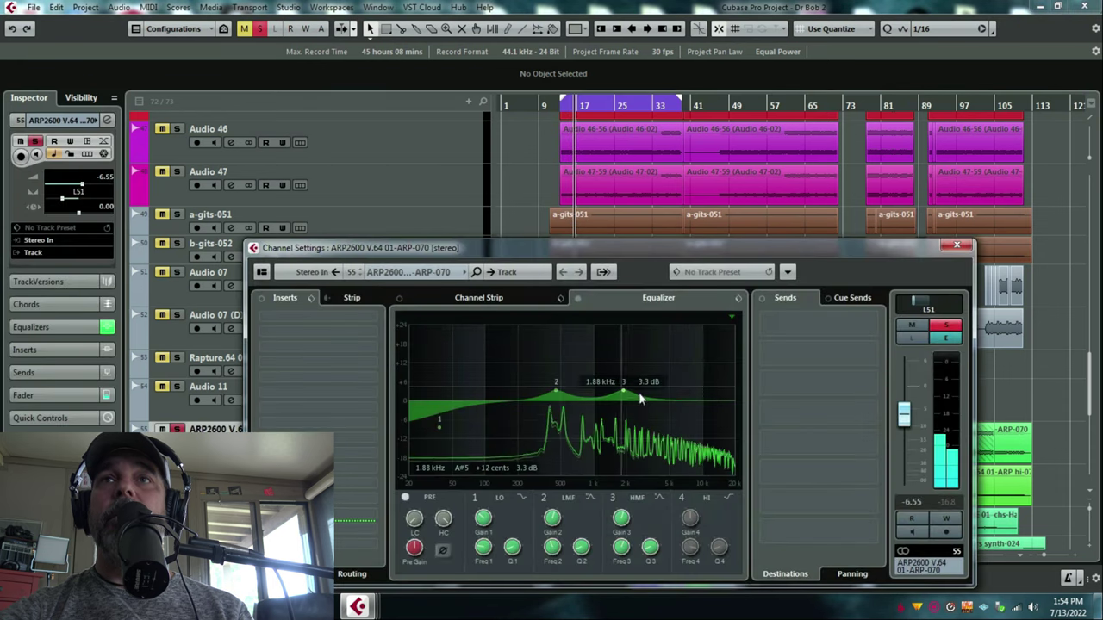
Step: Boost the ARP2600 highs by about 11.3 dB from about 2 kHz, raise its volume to -6.06 dB, and close its settings
left_click_drag(656, 391, 629, 357)
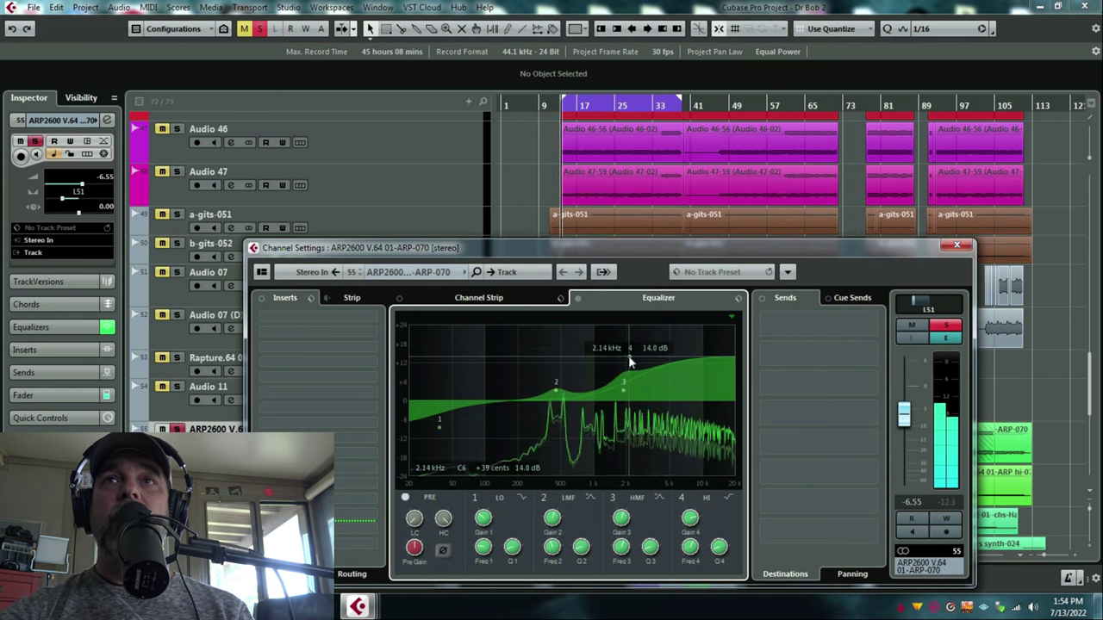
mouse_move(629, 362)
left_mouse_down()
mouse_move(632, 393)
mouse_move(626, 369)
left_mouse_up()
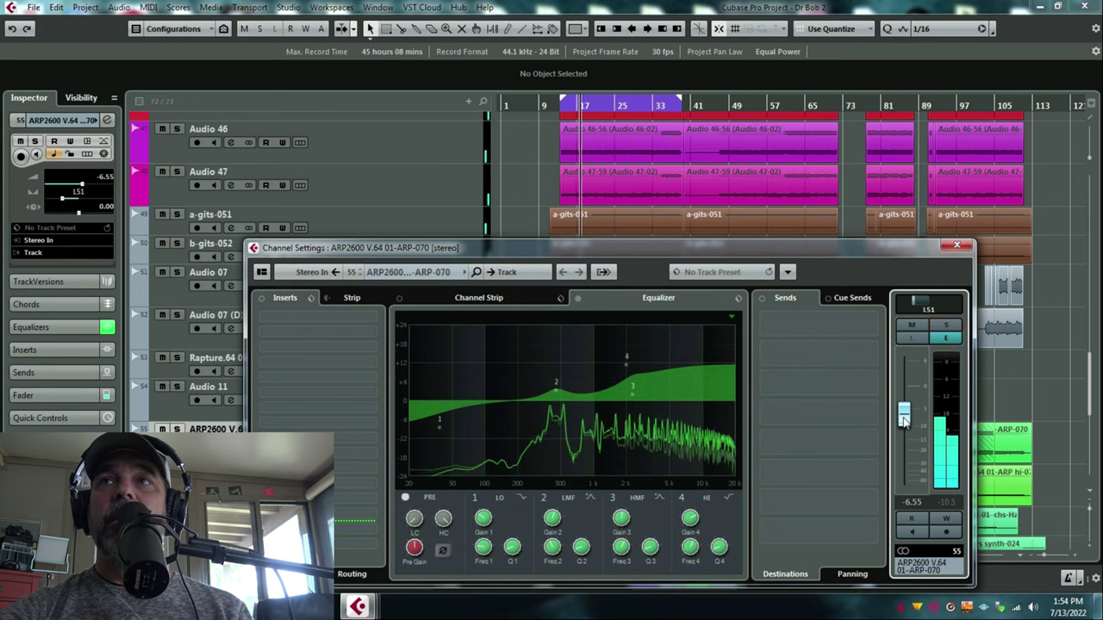
left_click_drag(913, 419, 914, 417)
left_click(999, 390)
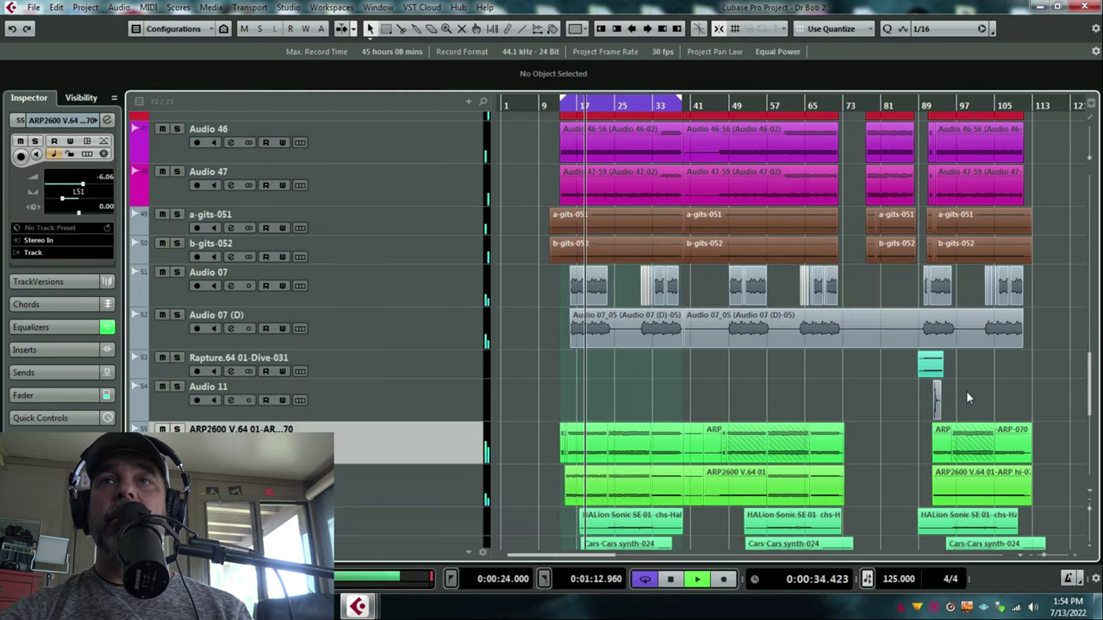
Step: Open the MixConsole and lower the Drums 2 group fader to 0.44 dB
key("F3")
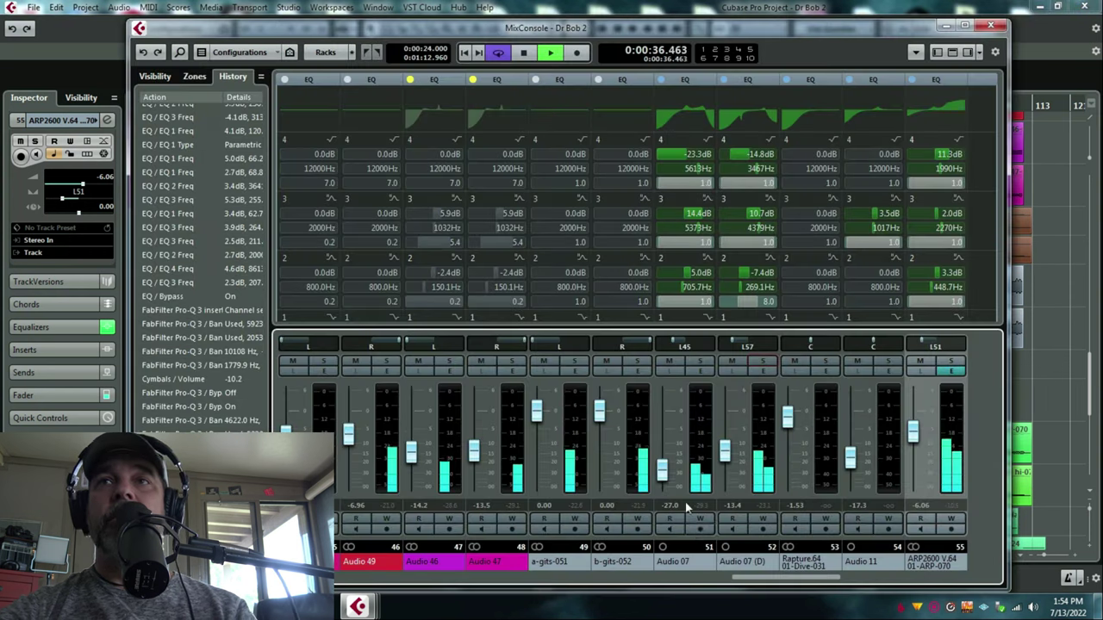
scroll(817, 579, "left", 5)
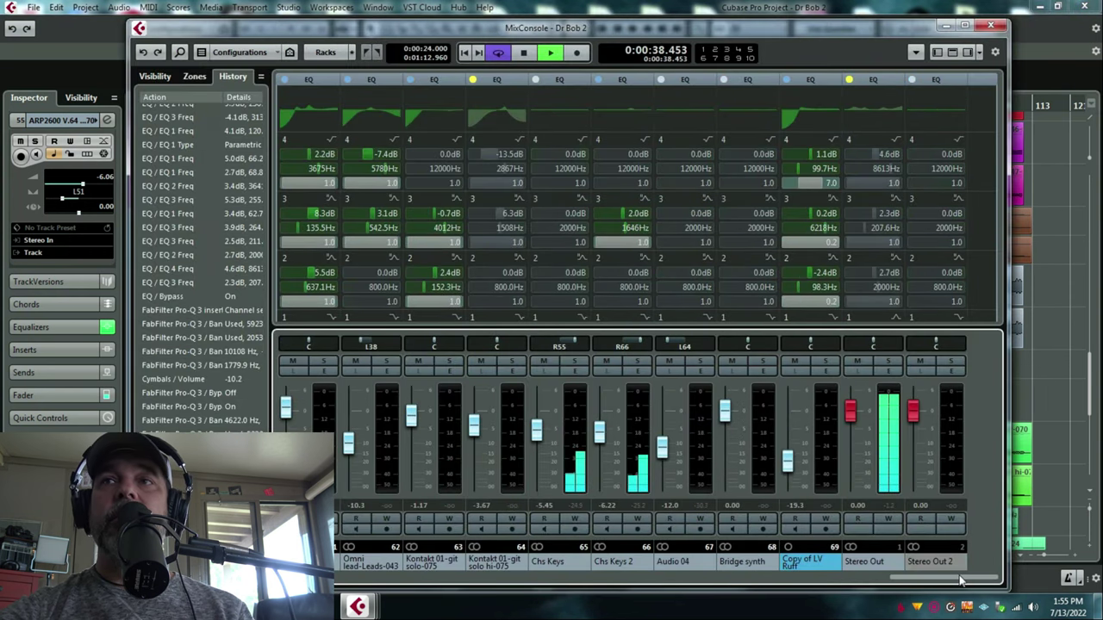
left_click_drag(704, 591, 497, 576)
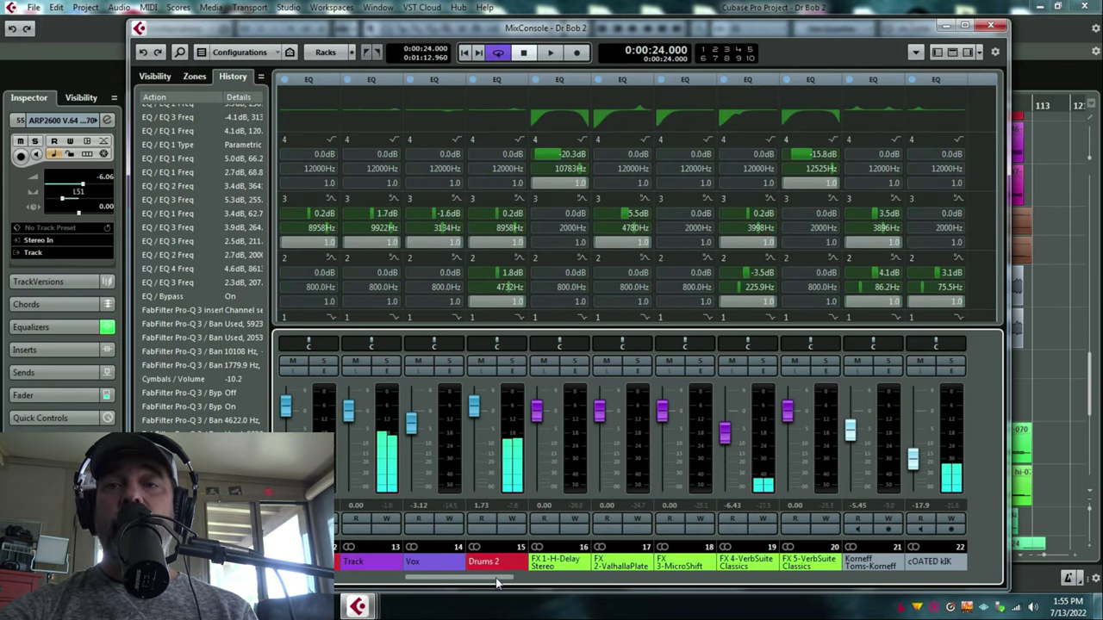
left_click(476, 412)
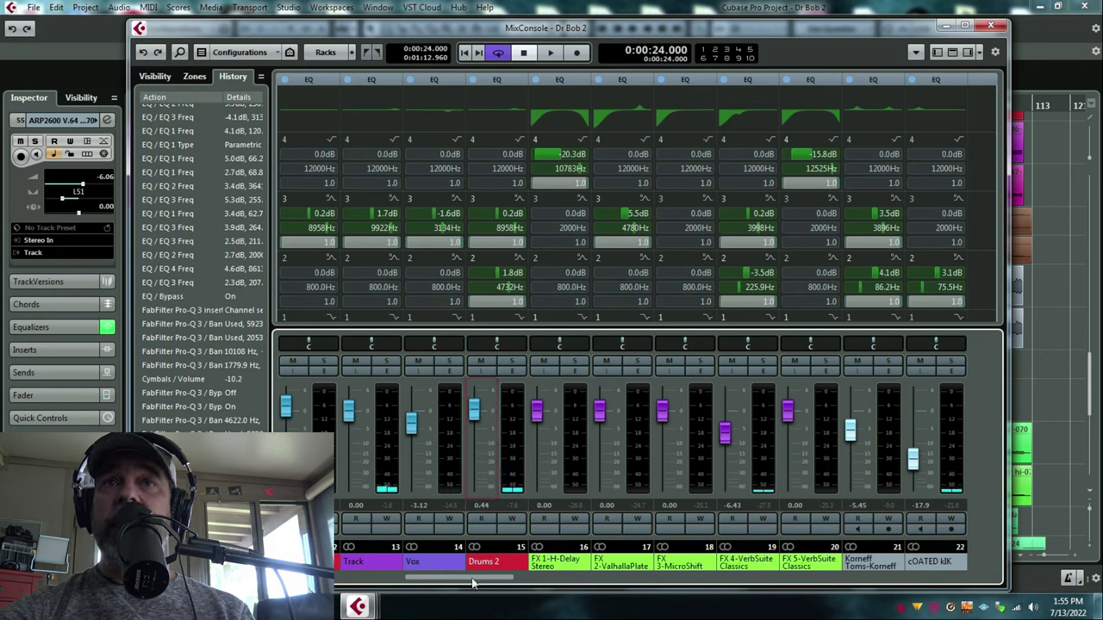
Step: Play the mix briefly from 0:00:24.000, close the MixConsole, and stop playback
left_click_drag(475, 582, 422, 583)
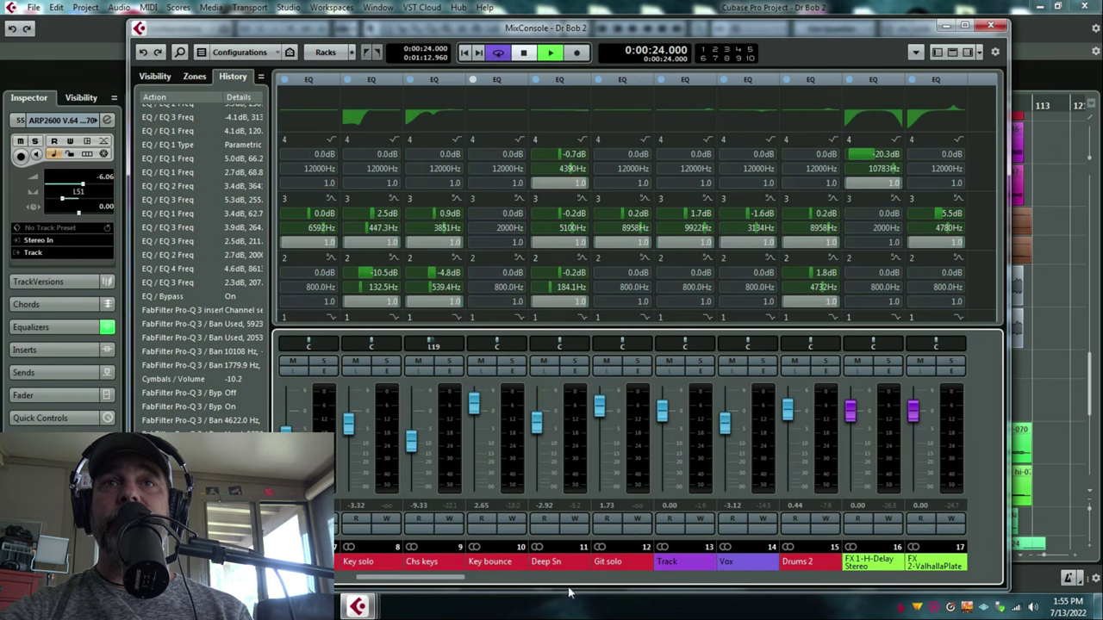
key("space")
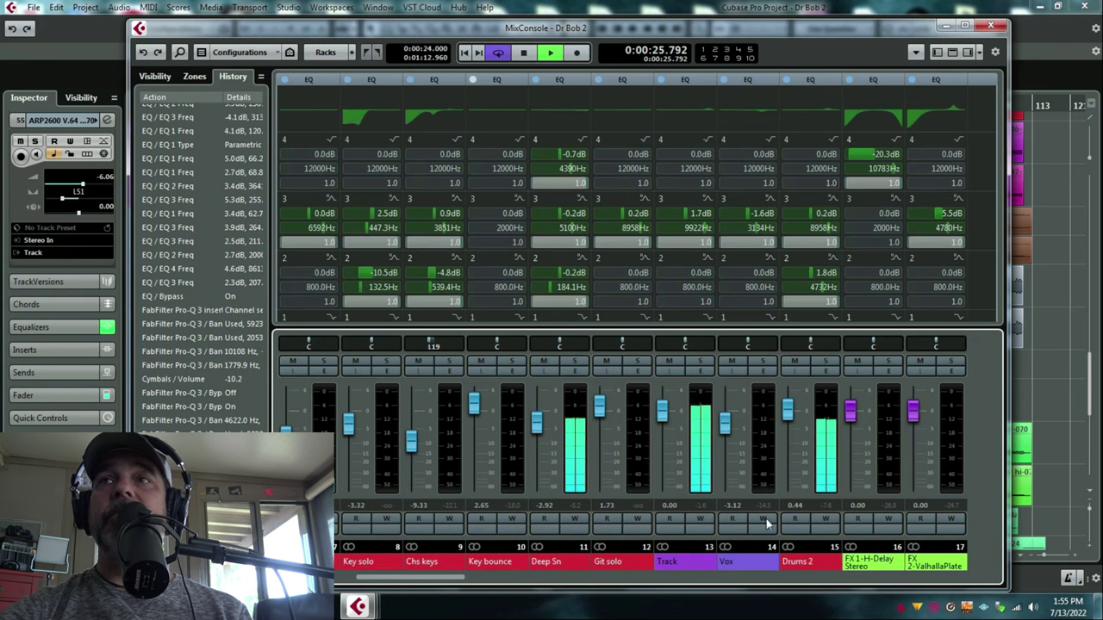
left_click(1033, 446)
key("space")
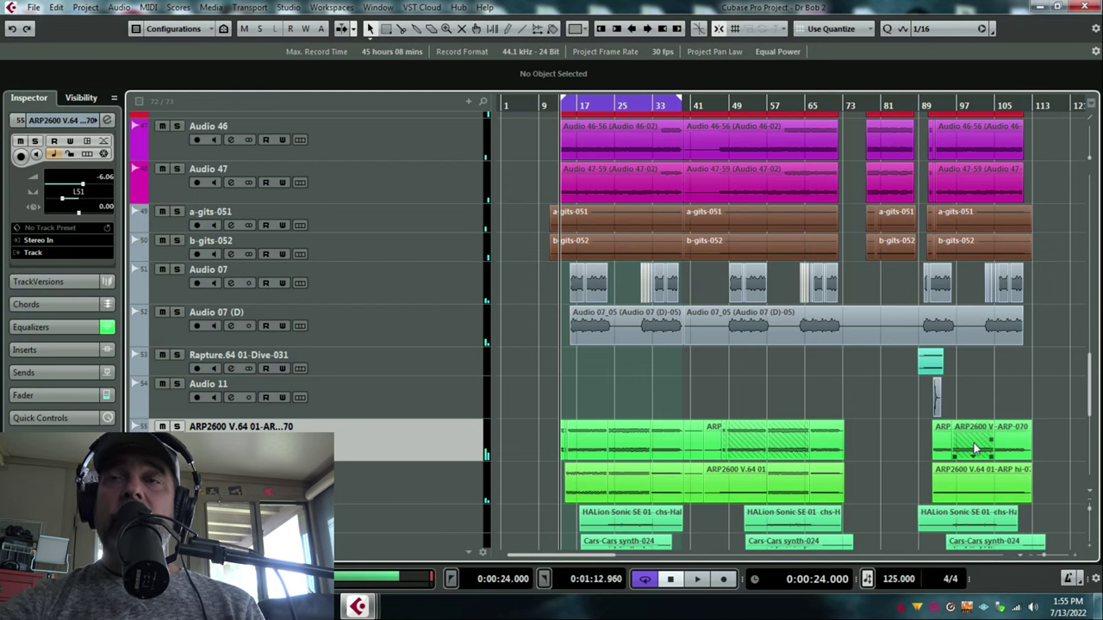
Step: Solo the BASS group channel in the MixConsole, open its channel settings, and play from 0:00:24.000
key("F3")
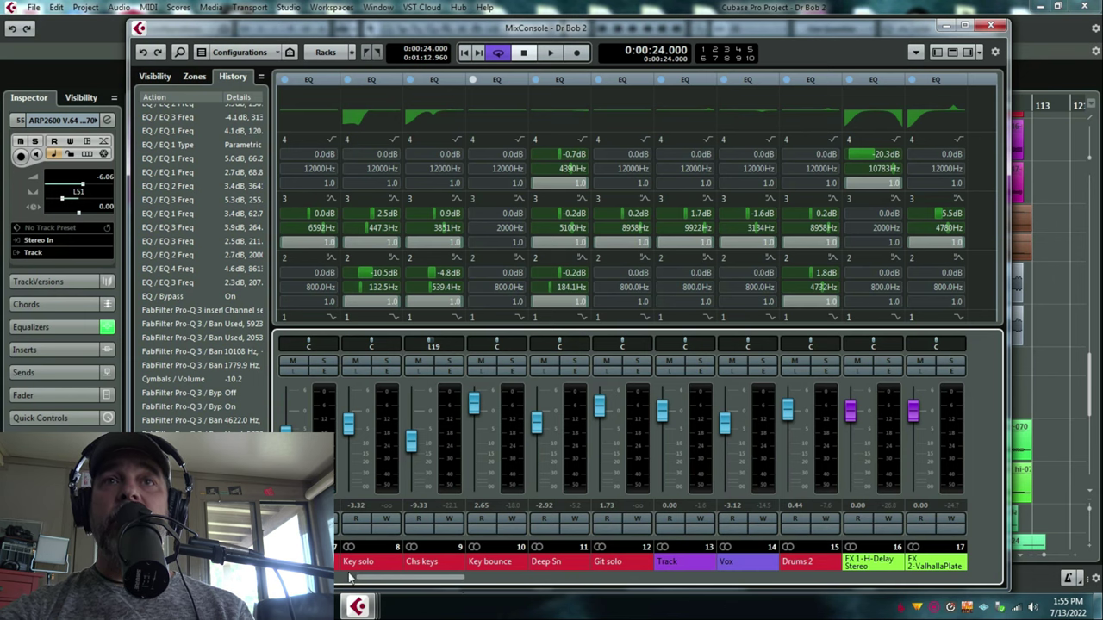
scroll(350, 579, "left", 5)
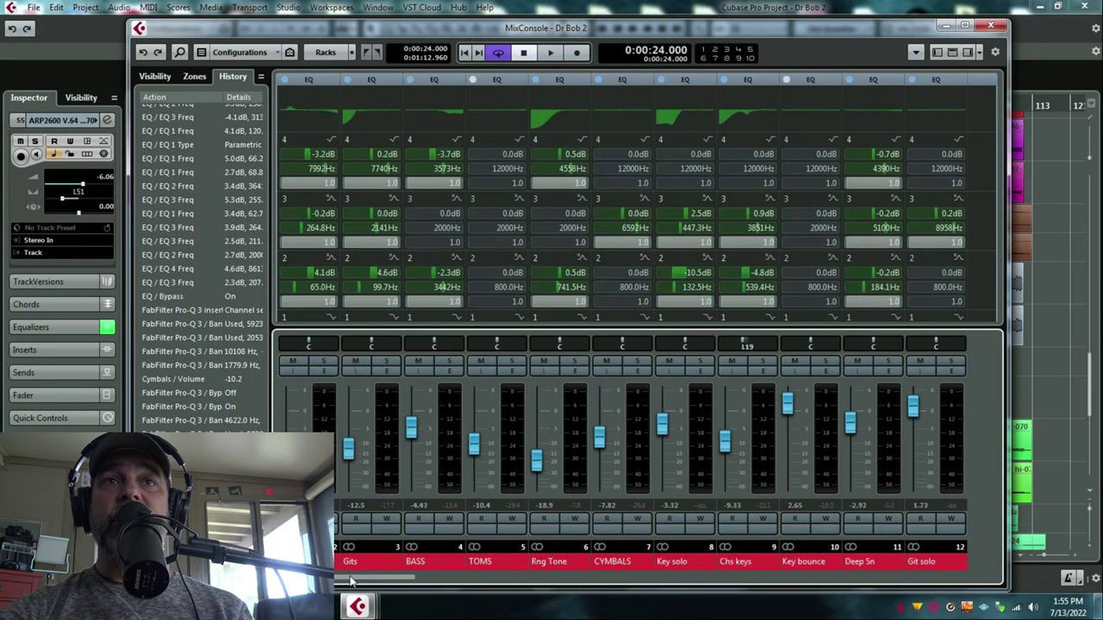
left_click(448, 361)
left_click(452, 372)
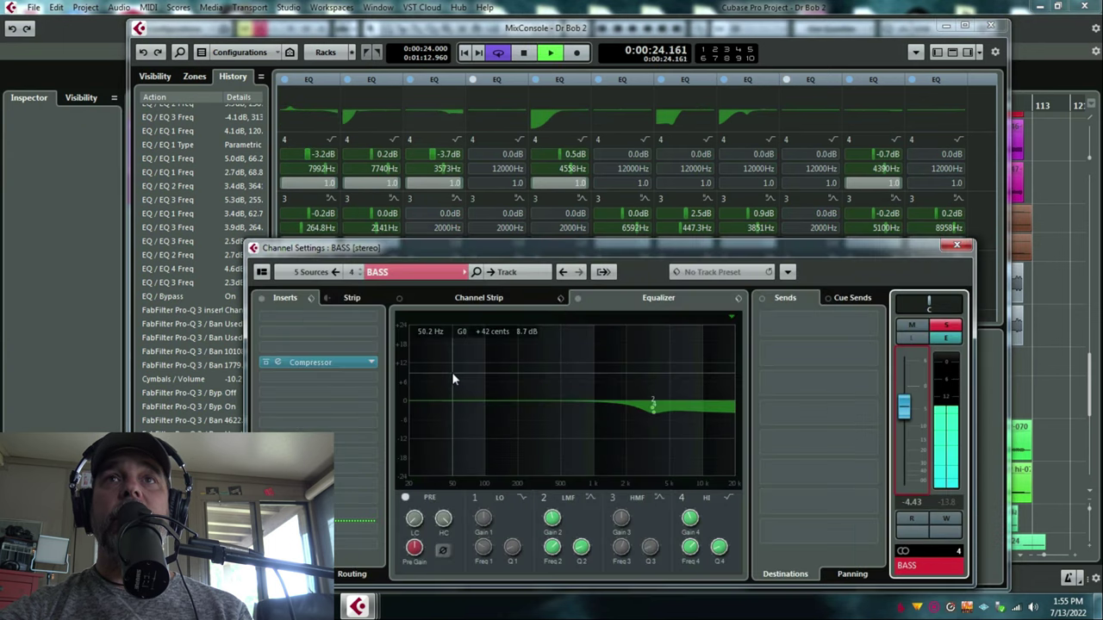
Step: Boost the BASS group by about 2.8 dB at 57.2 Hz with EQ band 3, stop playback, and close its settings
left_click_drag(530, 401, 459, 393)
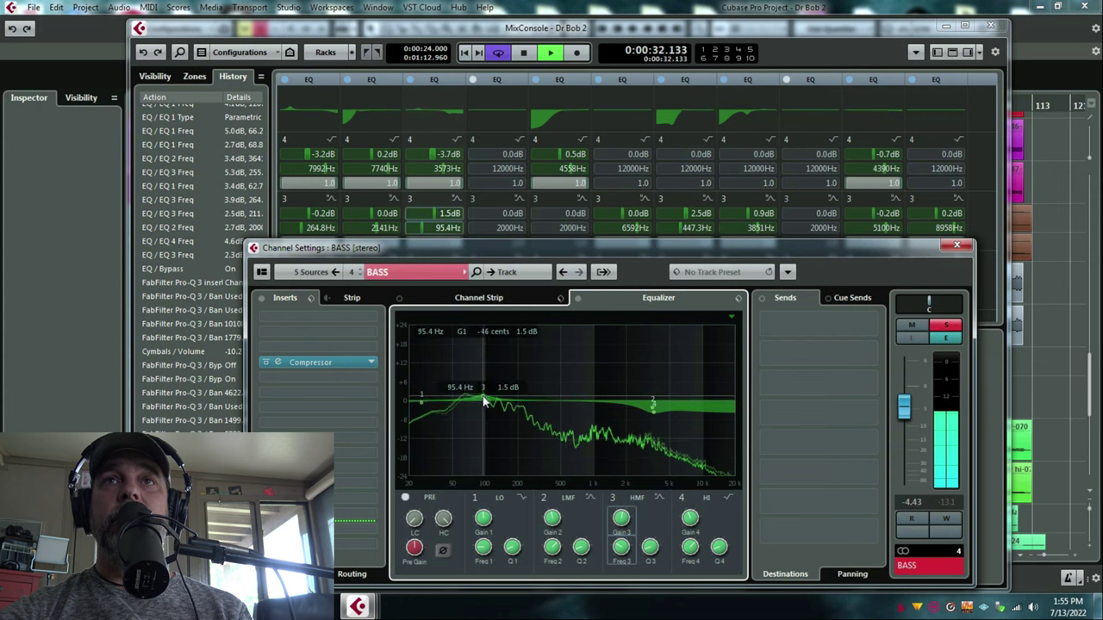
mouse_move(458, 387)
left_mouse_down()
mouse_move(452, 369)
mouse_move(459, 393)
left_mouse_up()
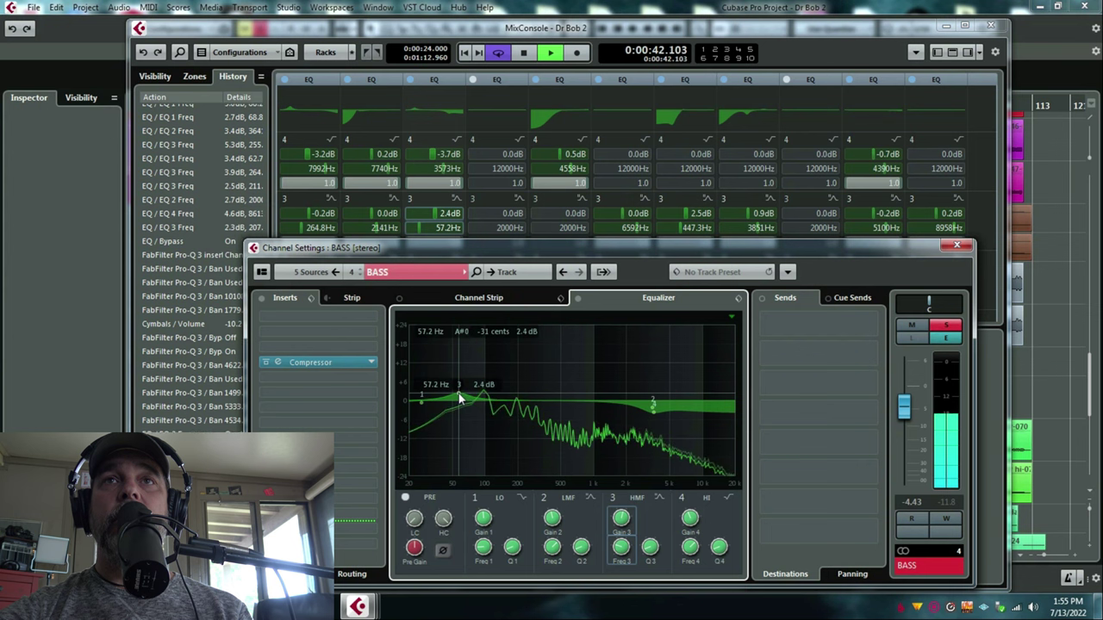
key("space")
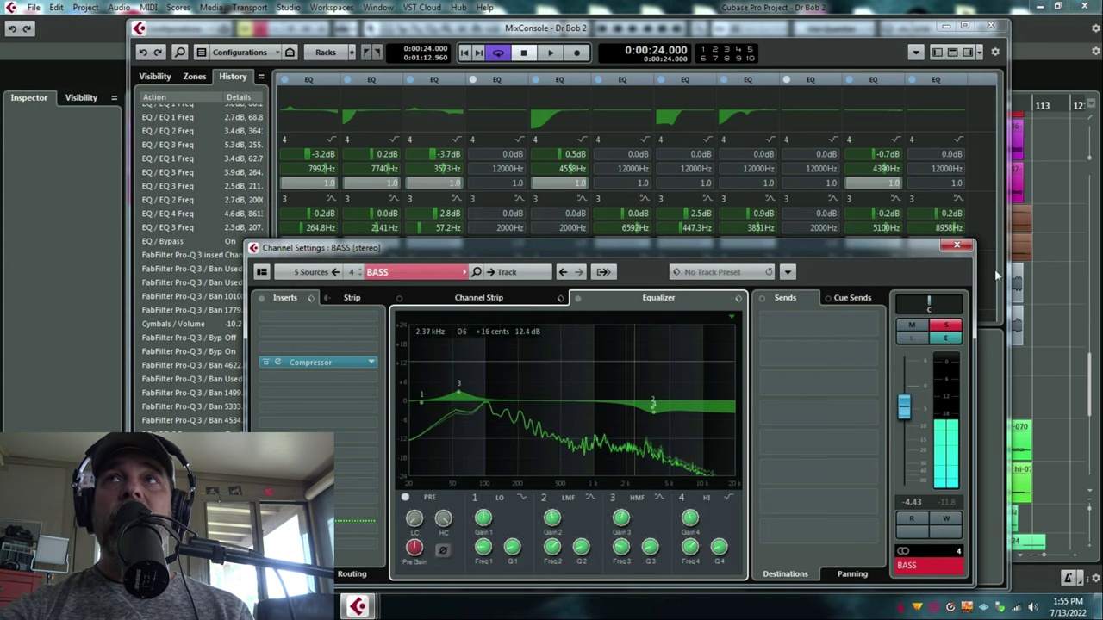
left_click(956, 244)
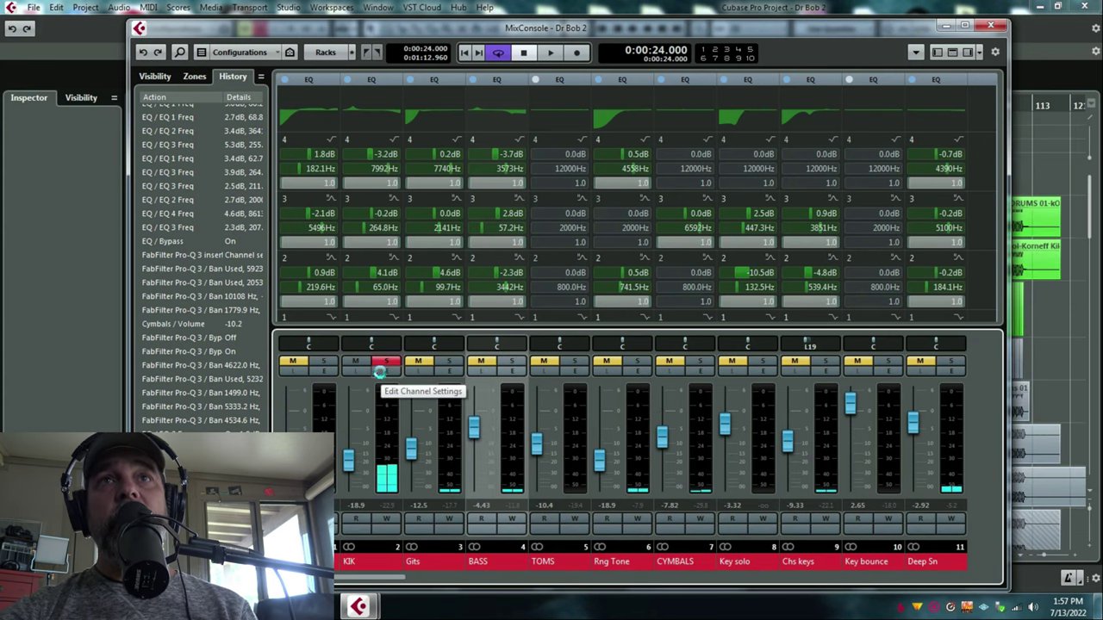
Step: Open the channel settings of the soloed KIK group, play it briefly from 0:00:24.000, and stop playback
left_click(379, 372)
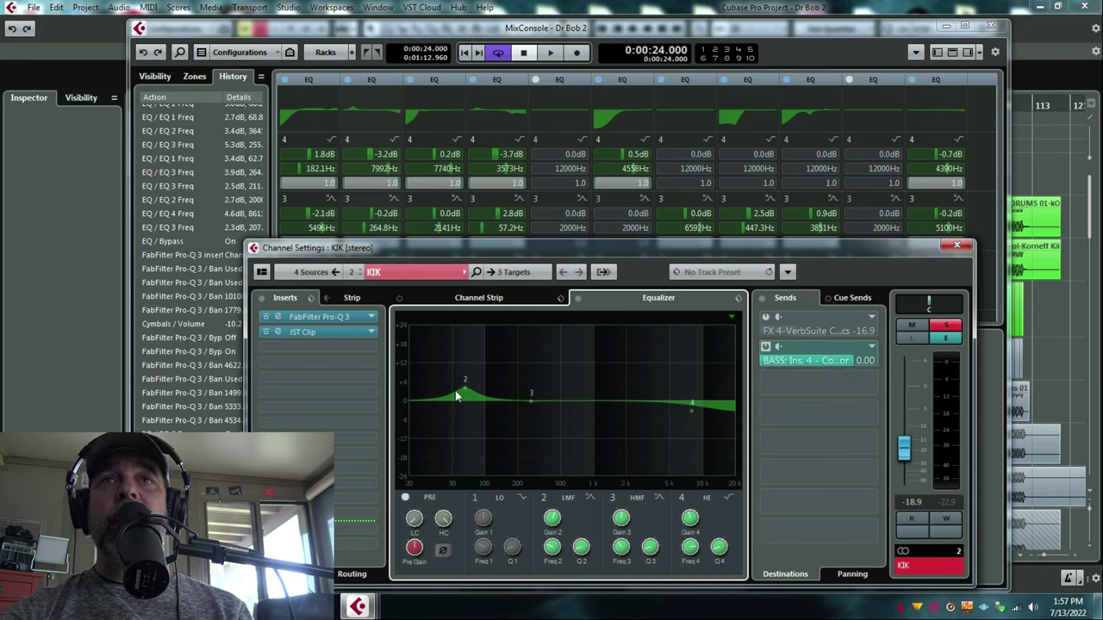
key("space")
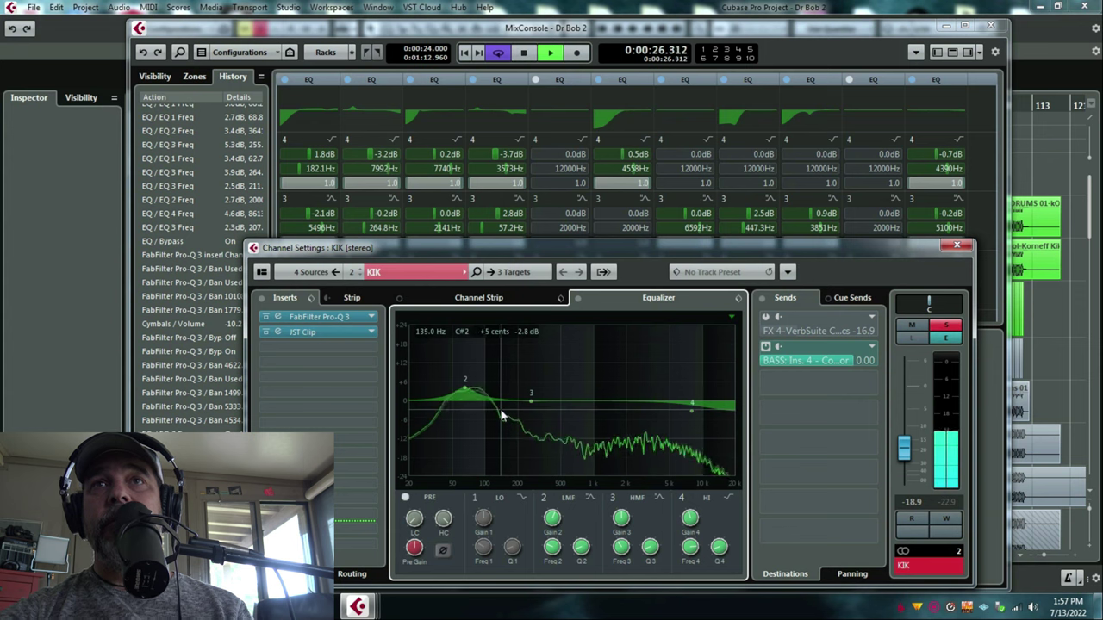
key("space")
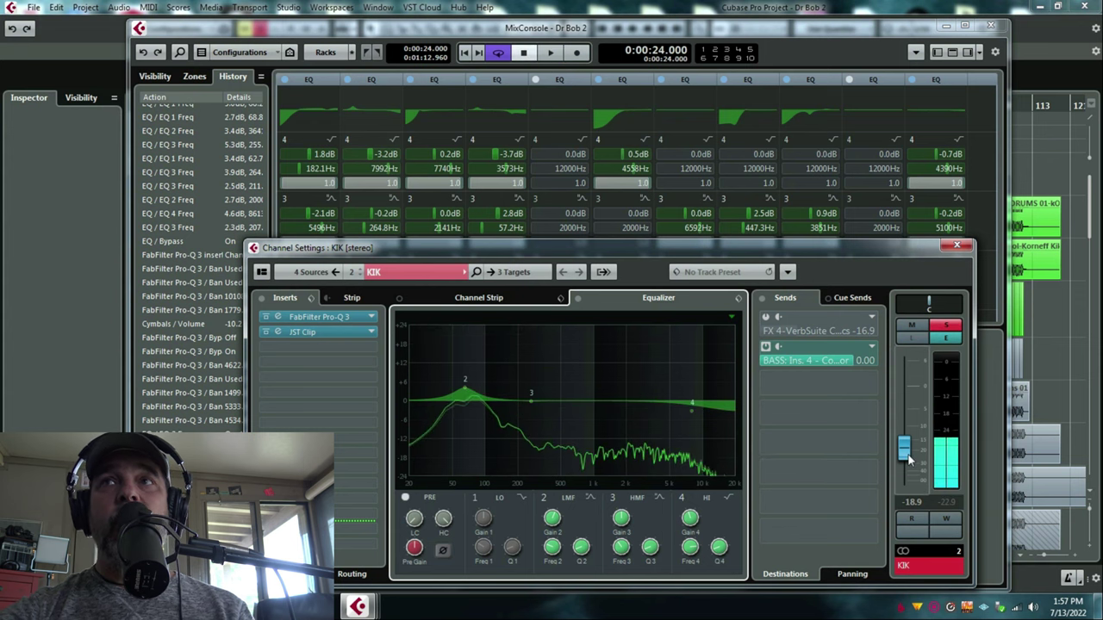
Step: Raise the KIK group fader to -15.6 dB, closing its channel settings and balancing it against the full mix during playback
left_click_drag(908, 458, 907, 445)
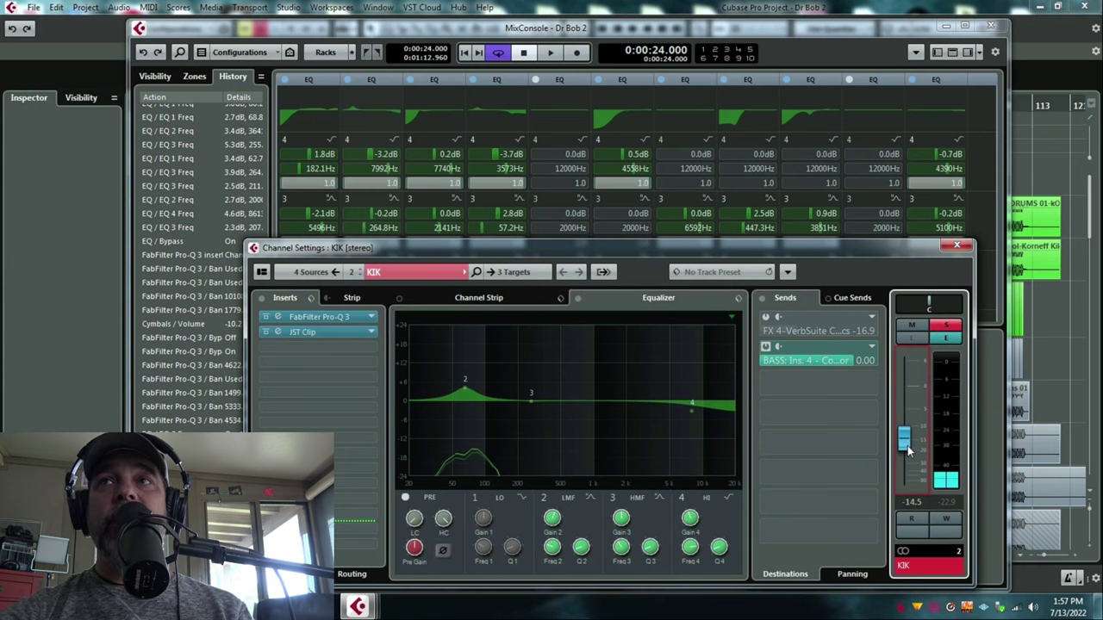
left_click(959, 246)
key("space")
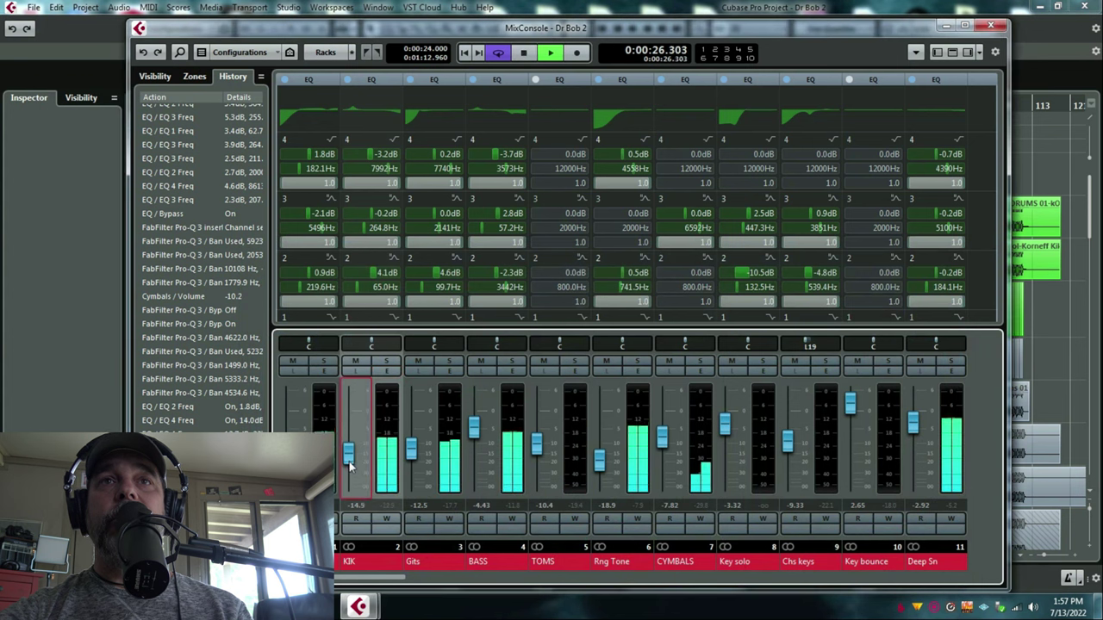
left_click_drag(349, 462, 349, 466)
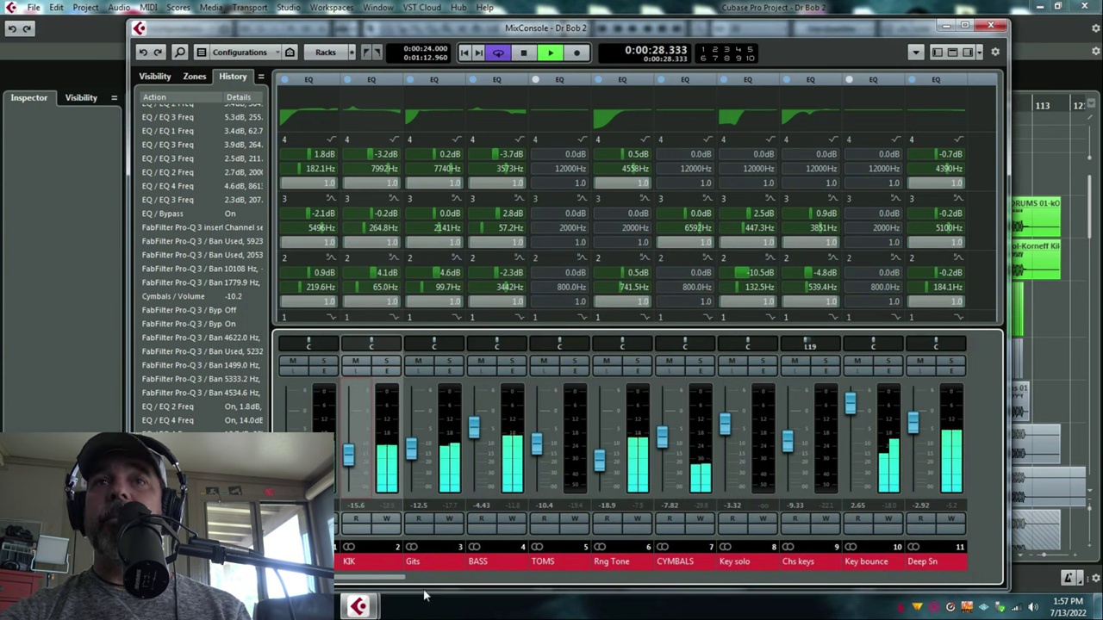
Step: Stop playback, open the Stereo Out channel settings, and inspect the EQ bands in its FabFilter Pro-Q 3 insert
scroll(542, 578, "right", 10)
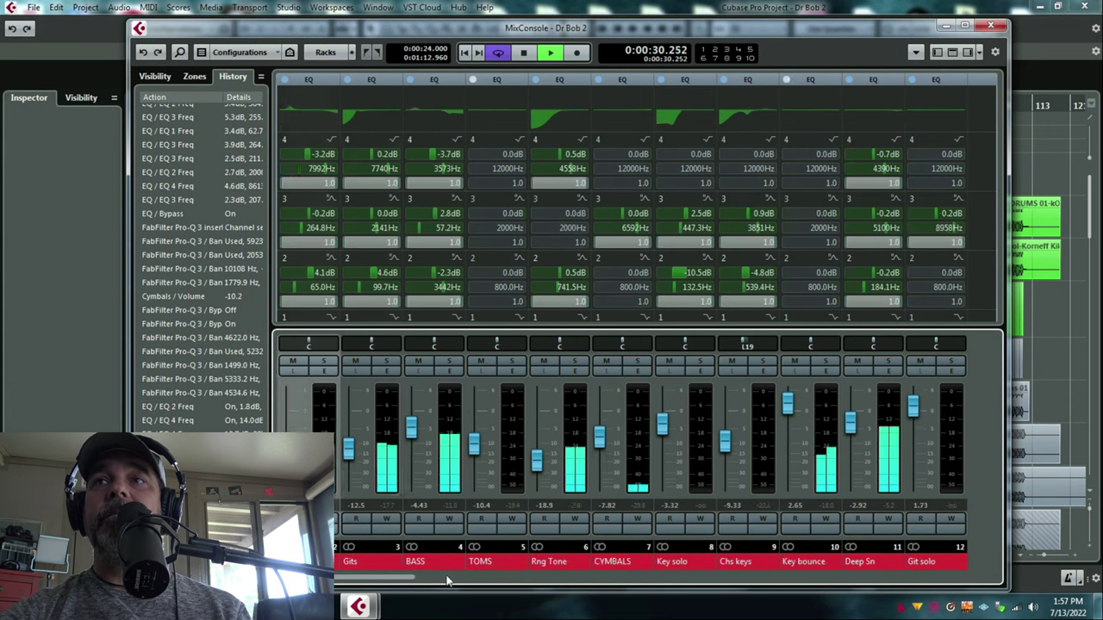
scroll(699, 592, "right", 15)
key("space")
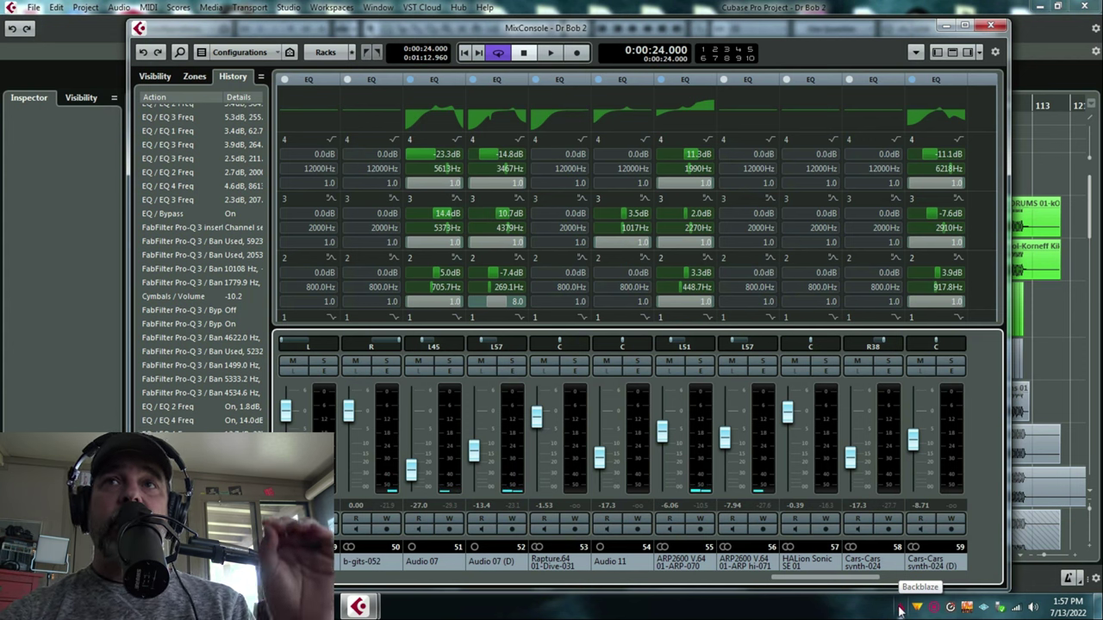
left_click_drag(848, 584, 999, 583)
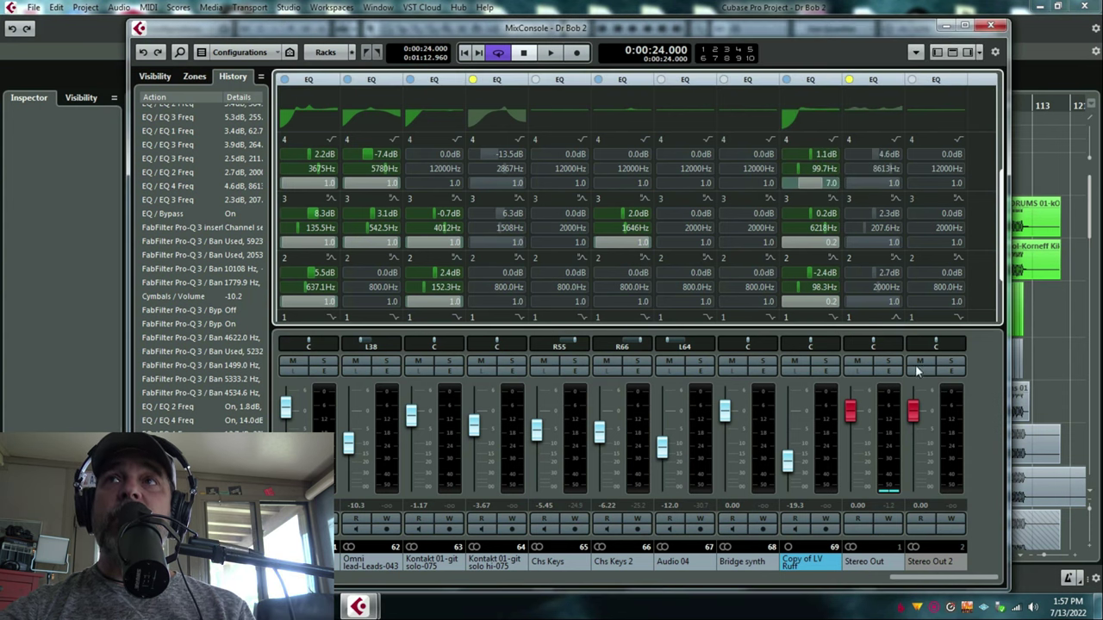
left_click(889, 373)
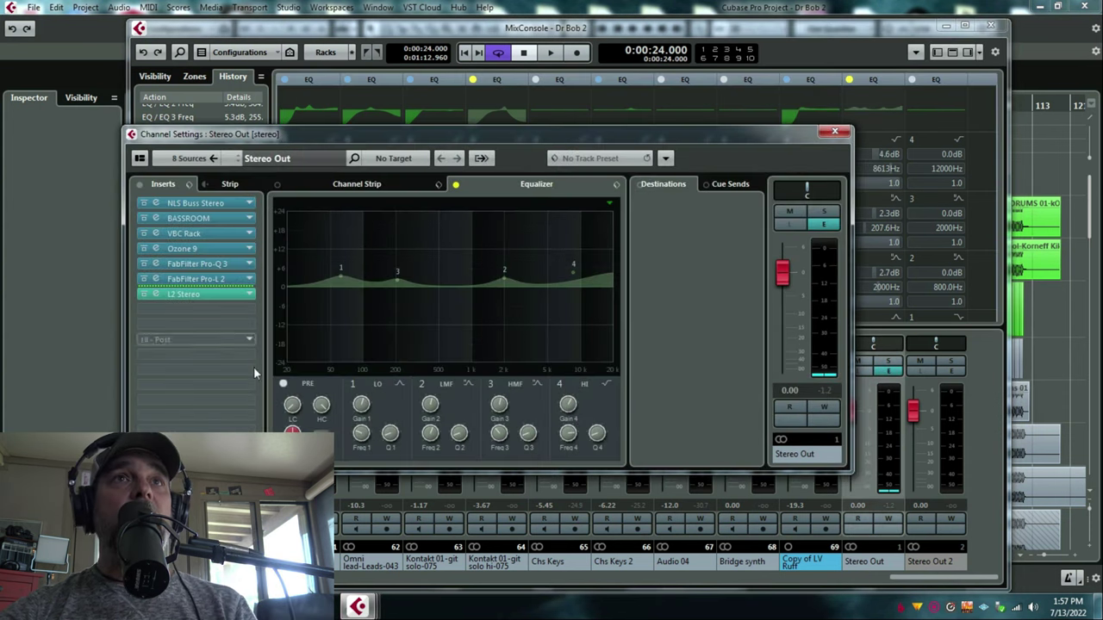
left_click(159, 268)
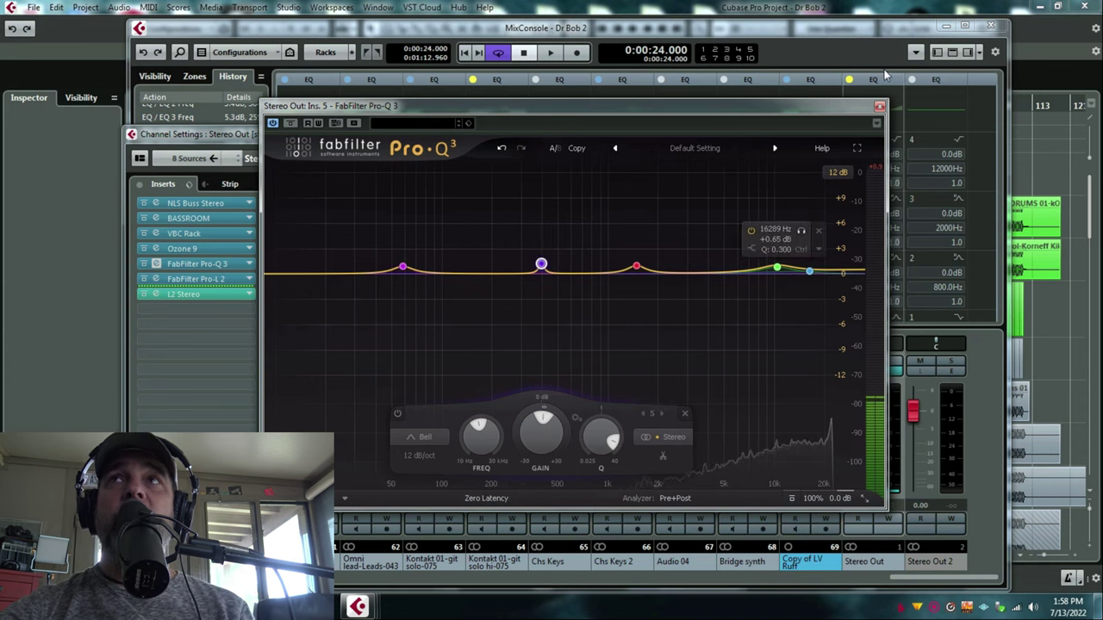
left_click(879, 105)
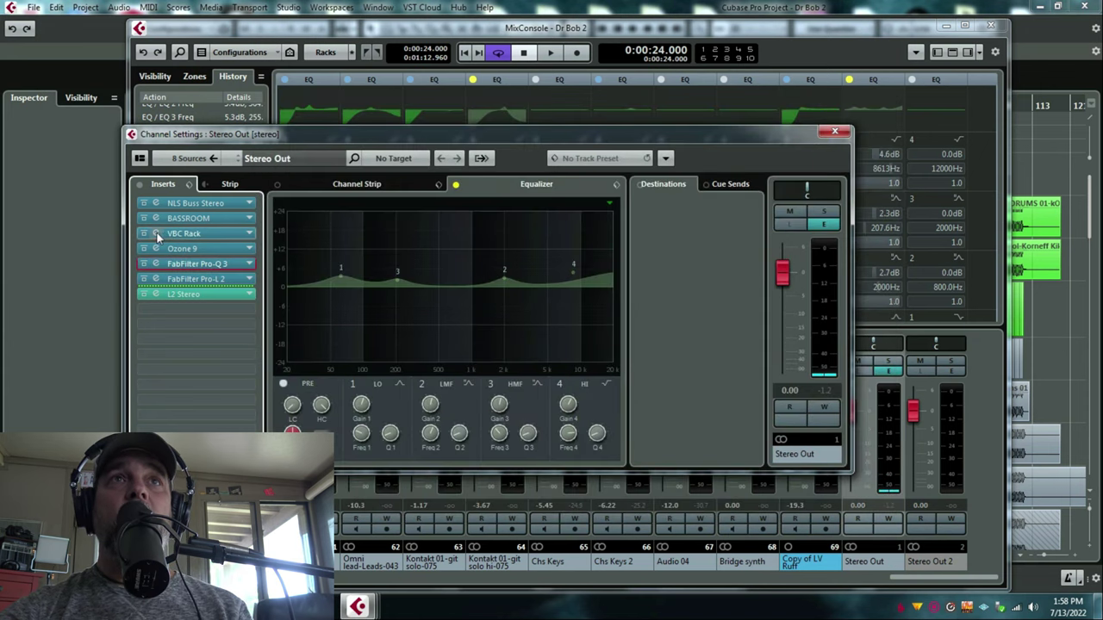
Step: Examine the compressors in the Stereo Out's VBC Rack insert while the mix plays, and close it and the channel settings
left_click(157, 232)
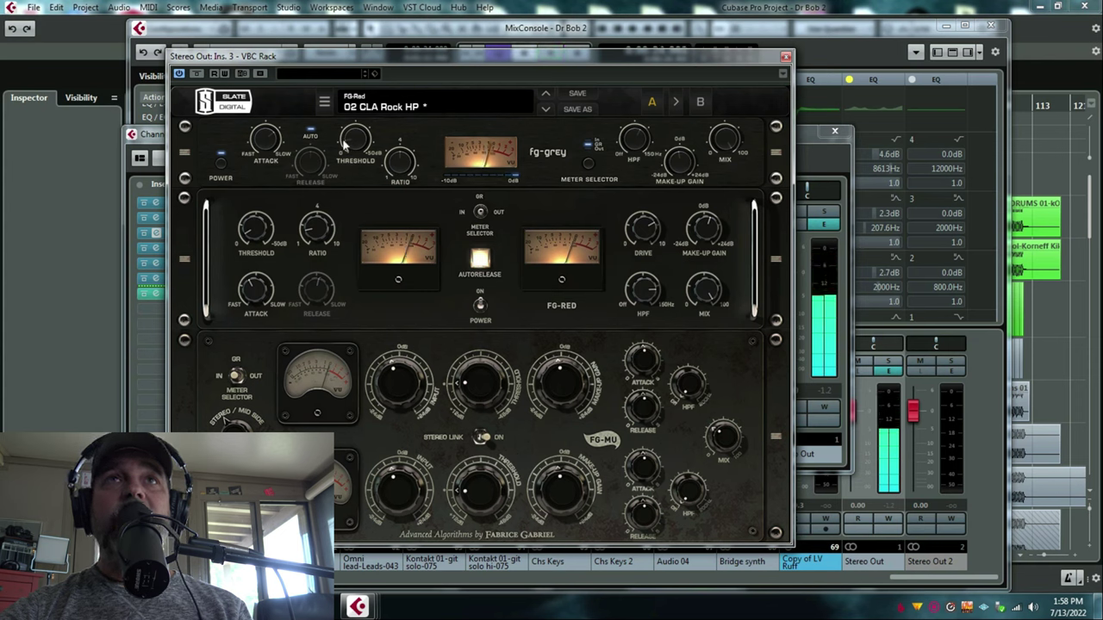
mouse_move(350, 152)
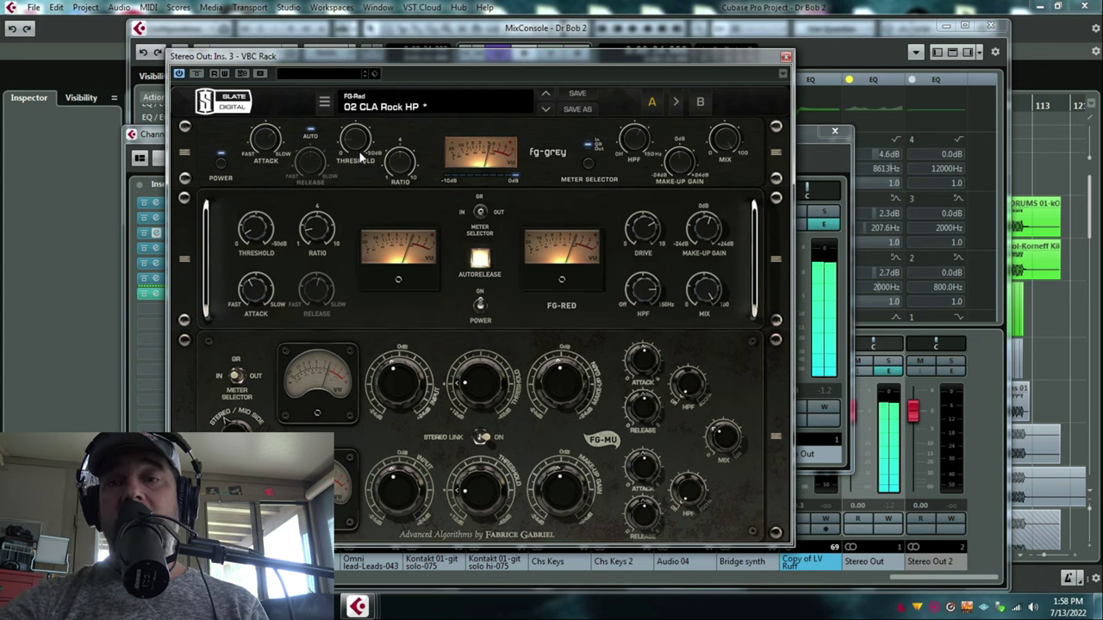
left_click(785, 58)
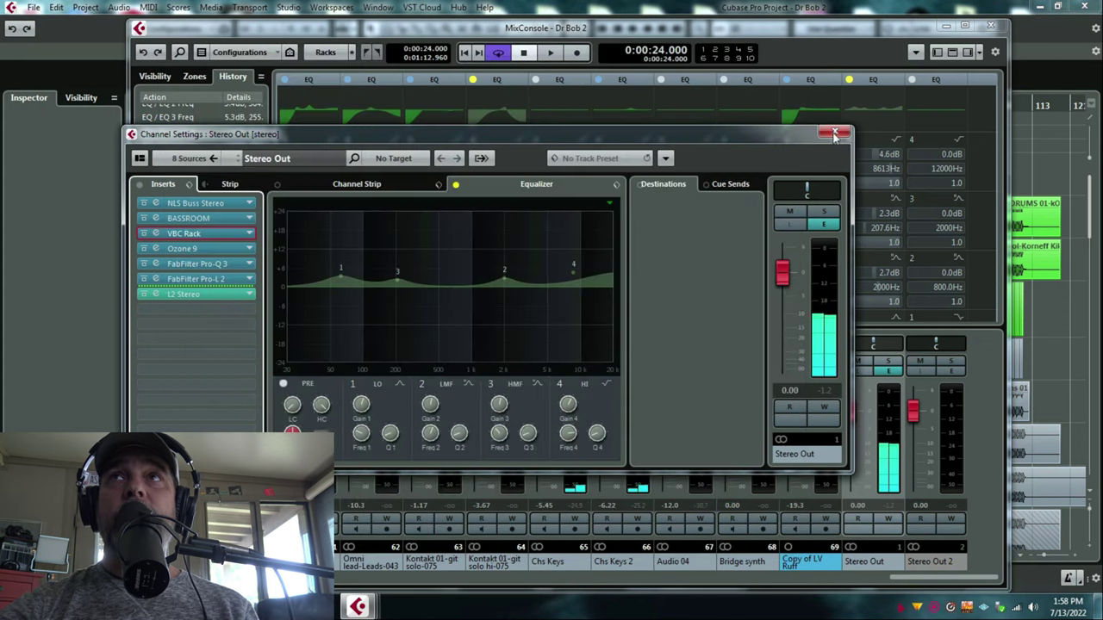
left_click(834, 131)
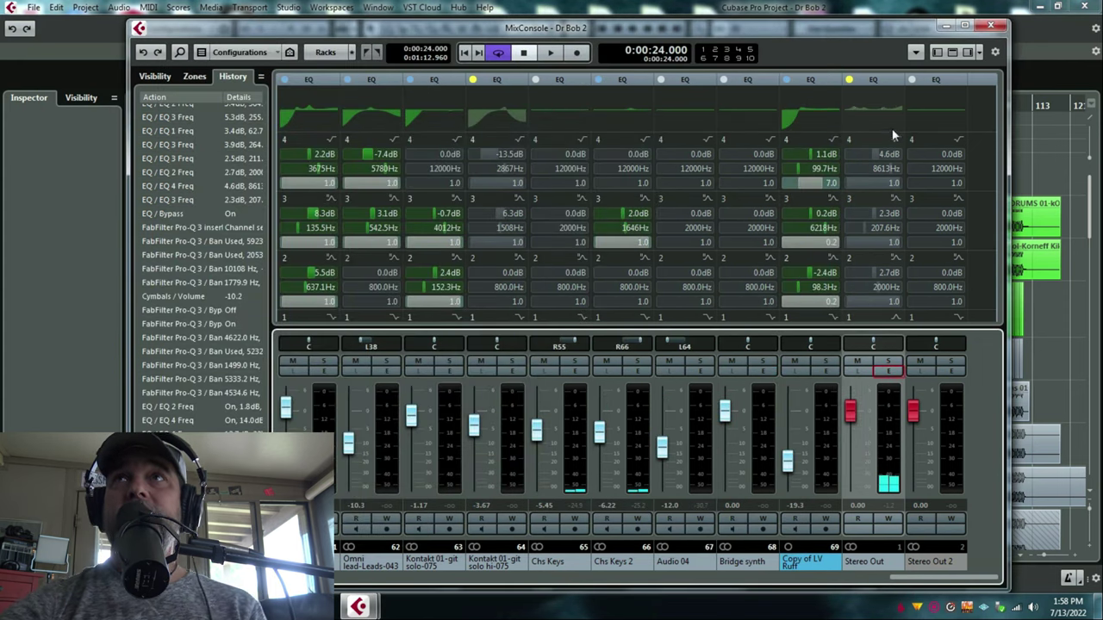
Step: Reopen the Stereo Out channel settings, review the FabFilter Pro-Q 3 curve again, close the plug-in, and return to the MixConsole
left_click(876, 116)
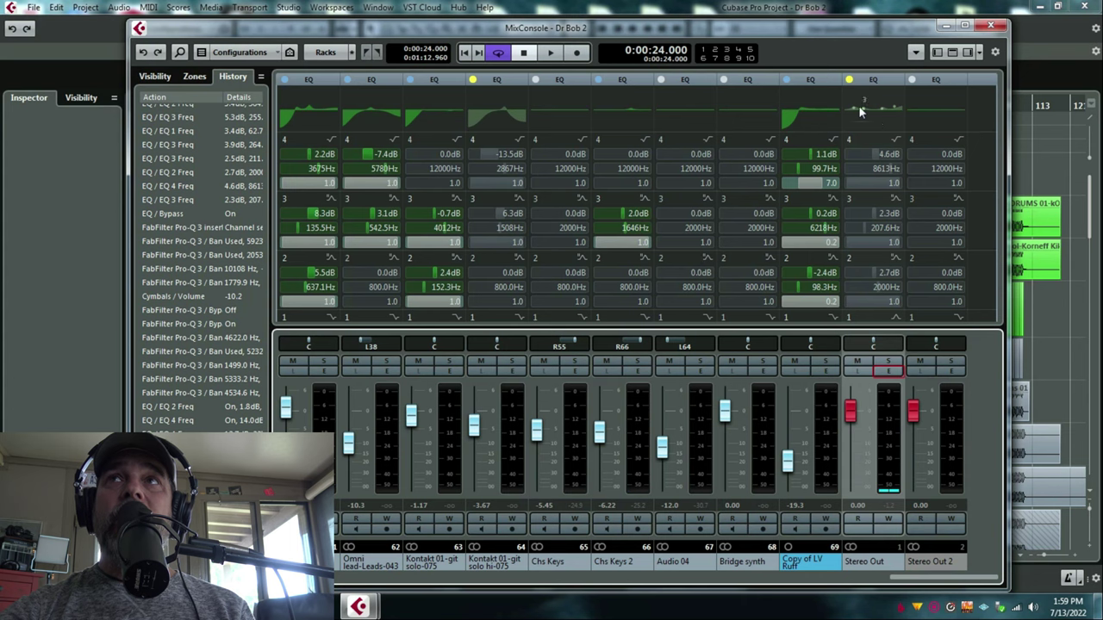
left_click(887, 370)
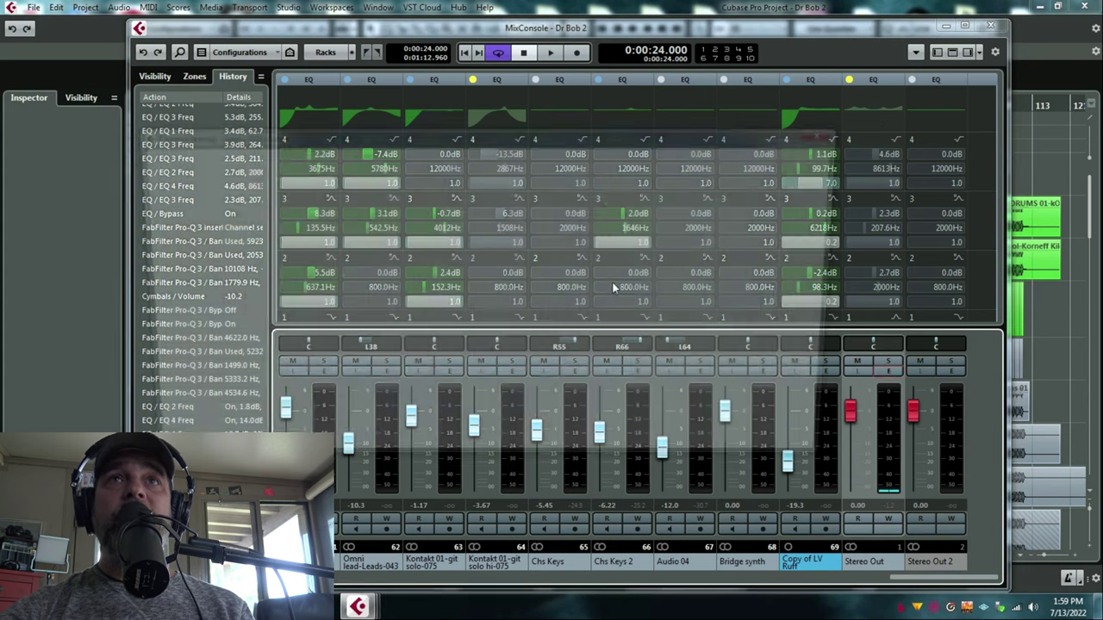
left_click(159, 266)
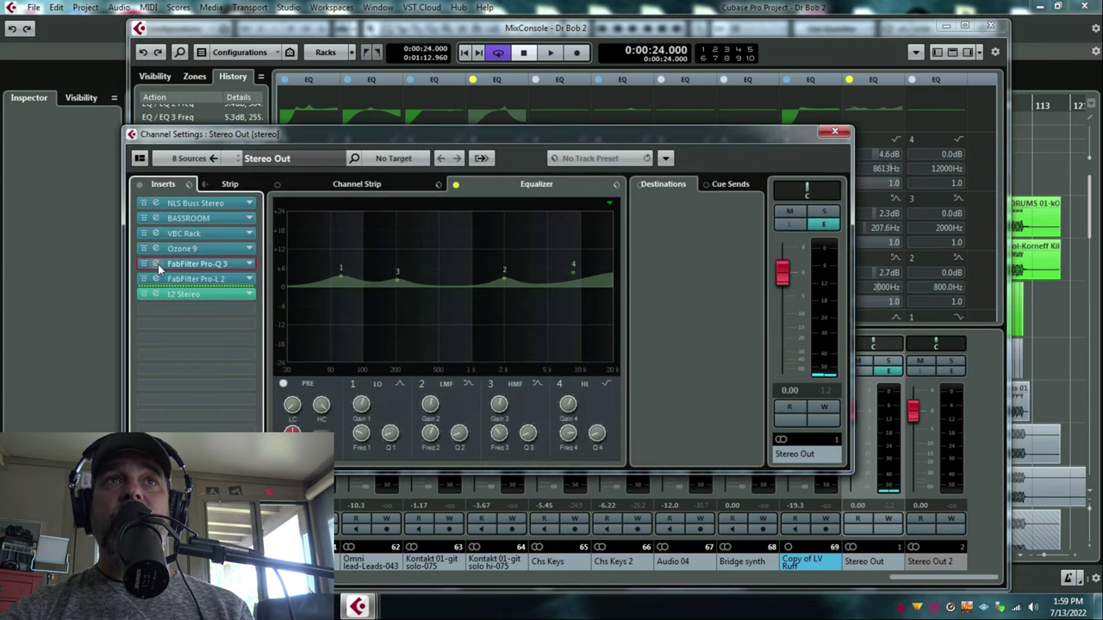
left_click(157, 265)
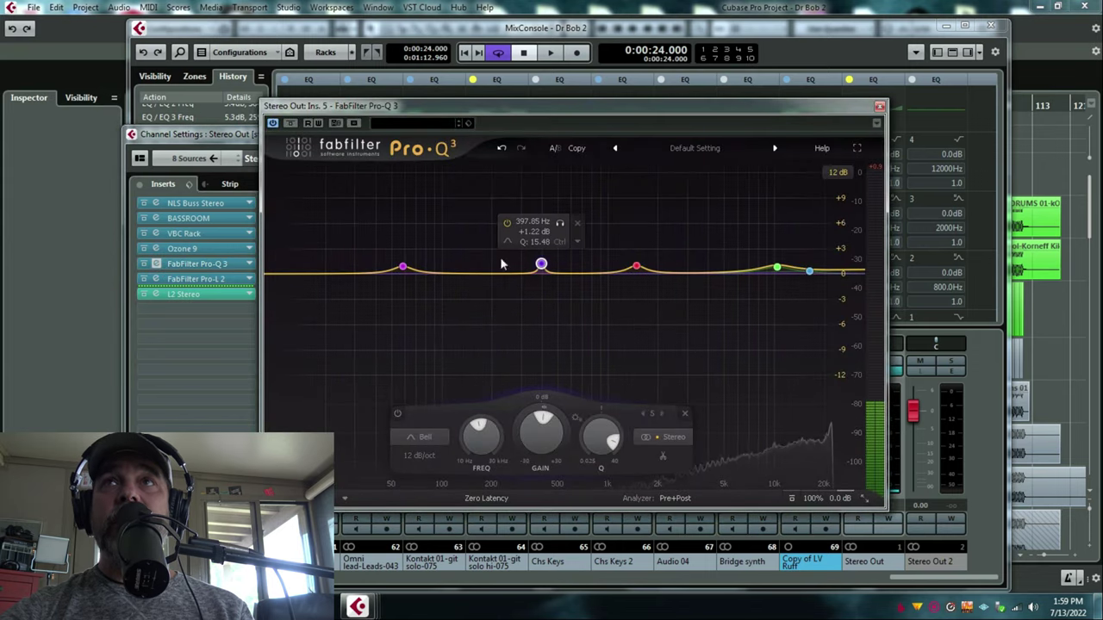
left_click(879, 108)
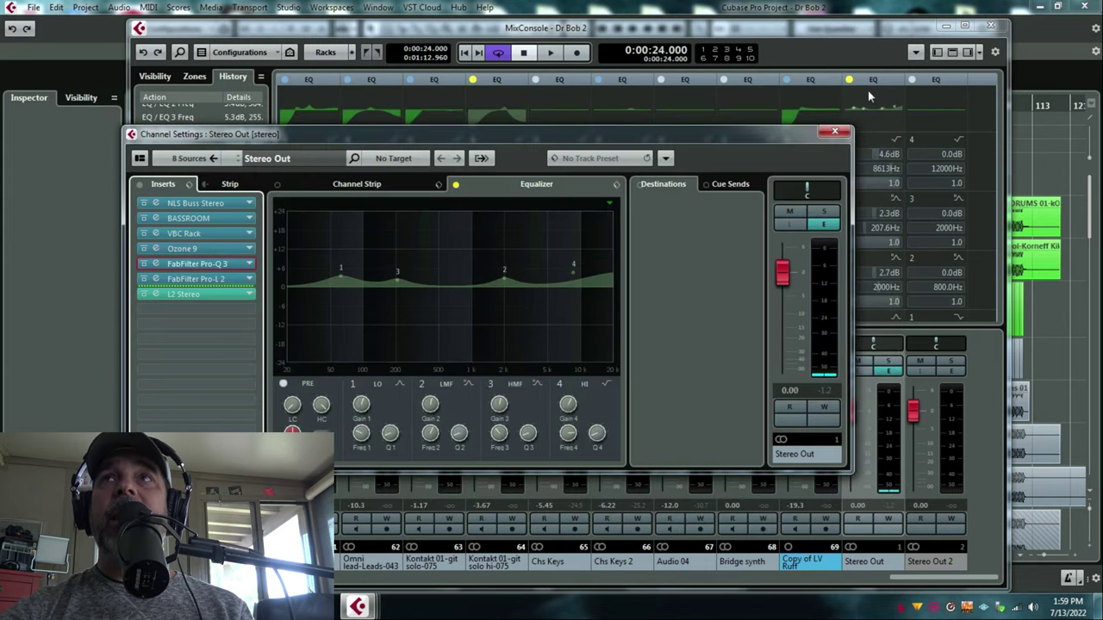
left_click(855, 90)
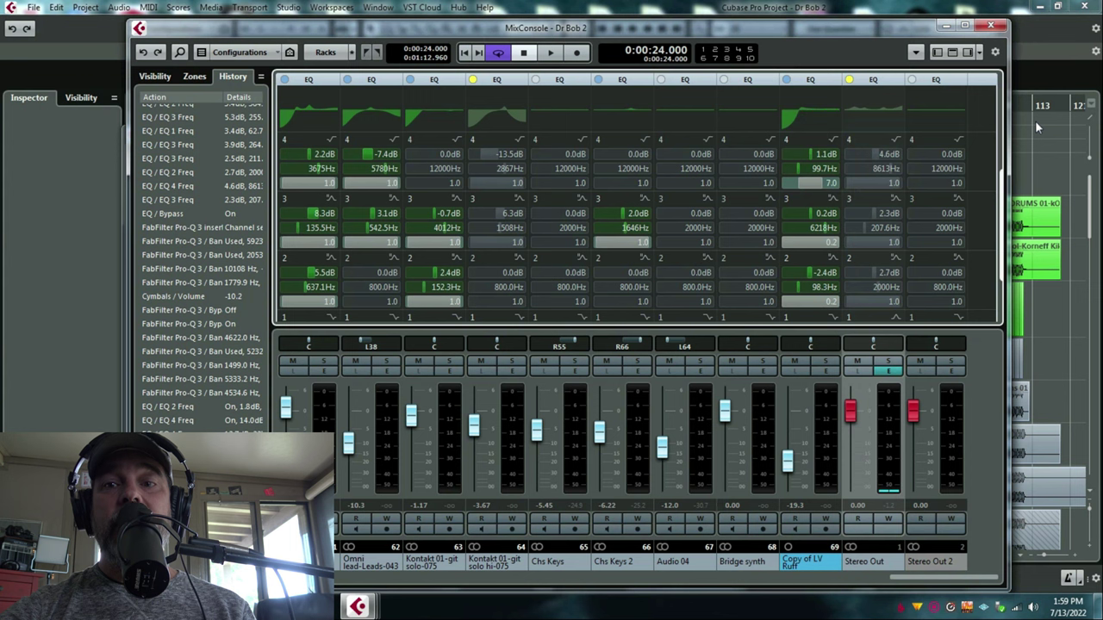